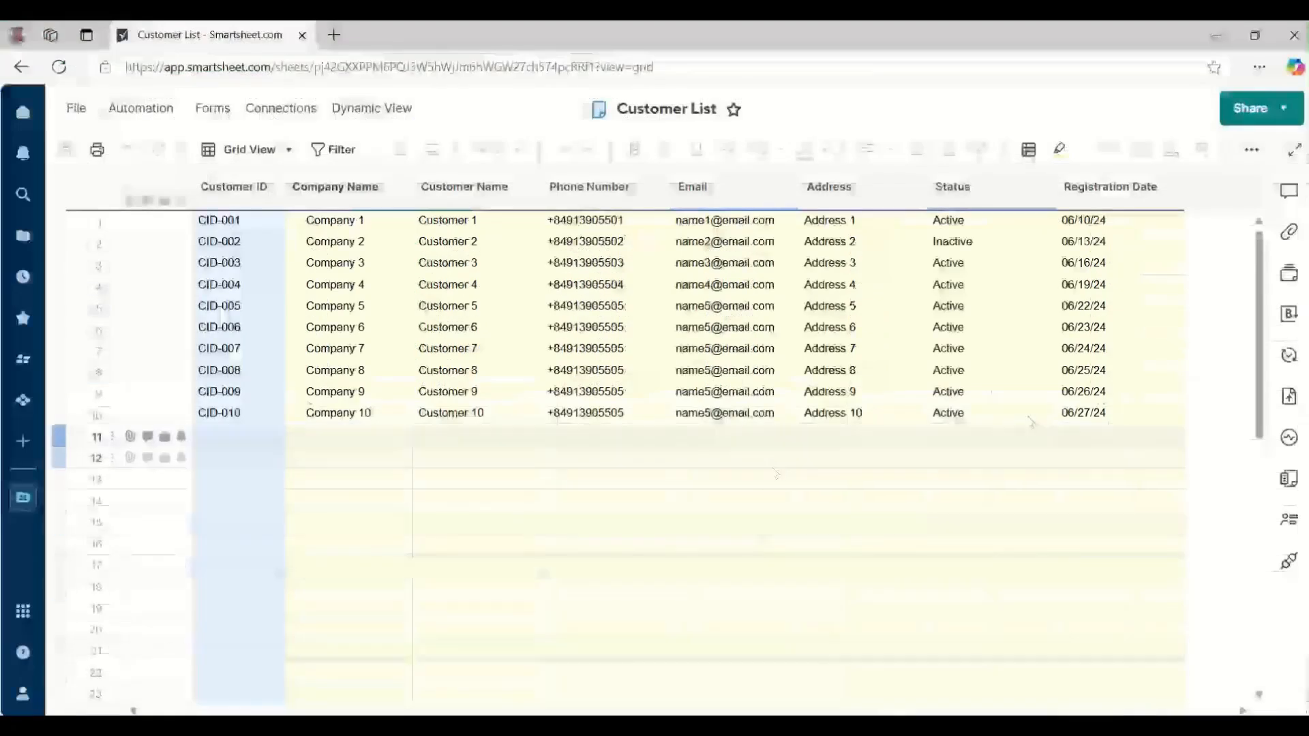
Extend the Excel customer list with CID-011 and CID-012 from the CID-010 row, then show Smartsheet's attachments.
{"action": "left_click", "coordinate": [1289, 232]}
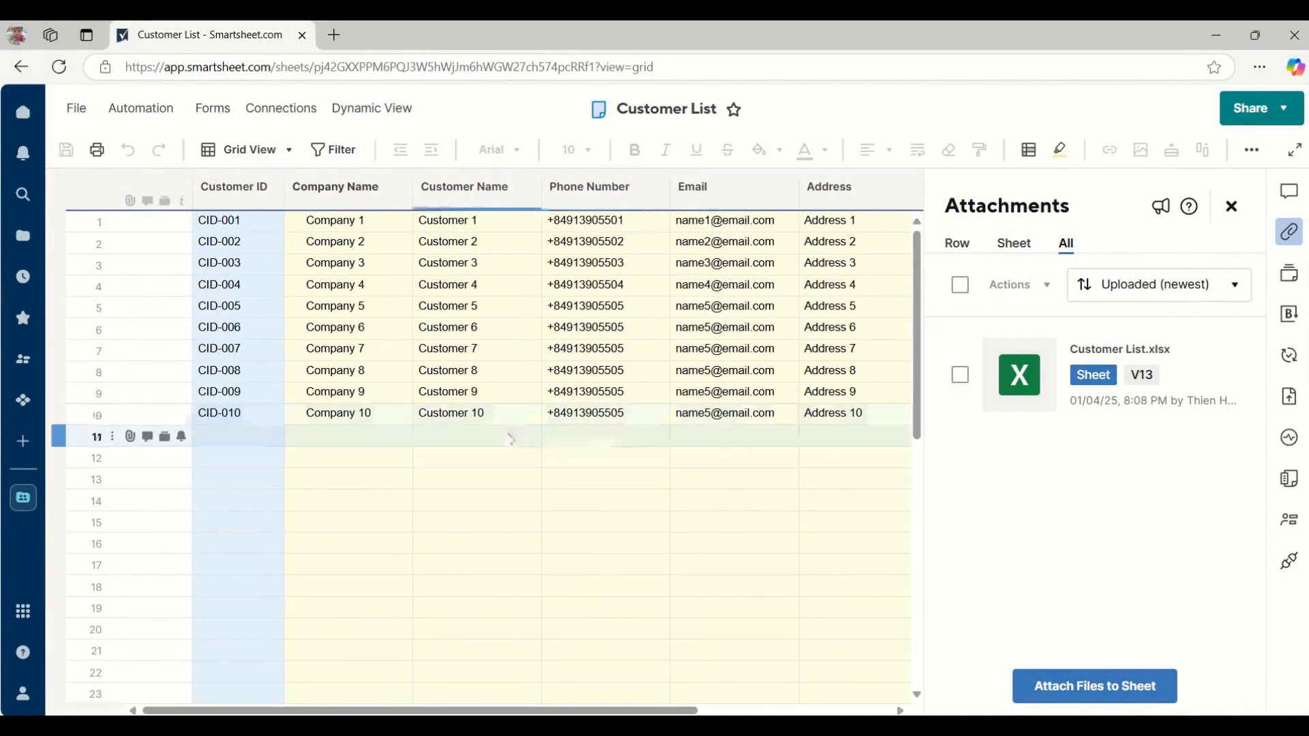
{"action": "left_click", "coordinate": [1289, 233]}
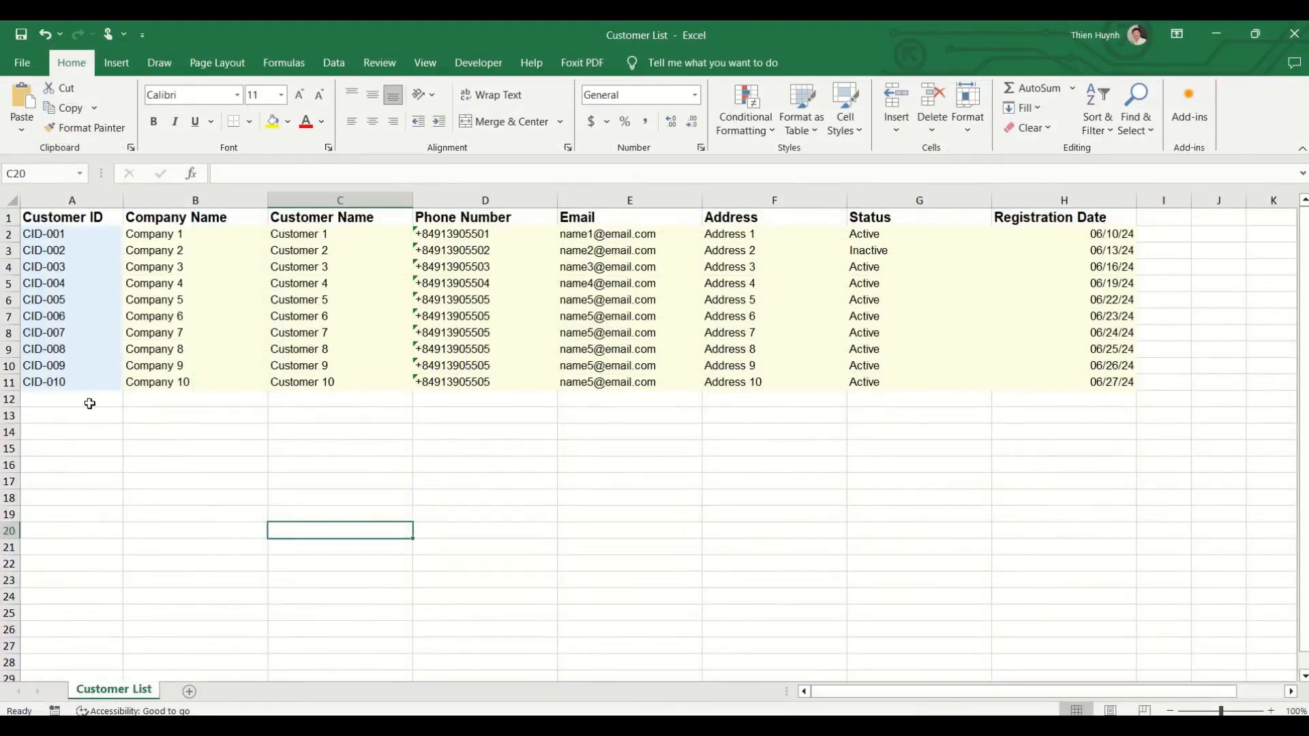
{"action": "left_click_drag", "start_coordinate": [88, 383], "coordinate": [1134, 417]}
{"action": "left_click", "coordinate": [894, 461]}
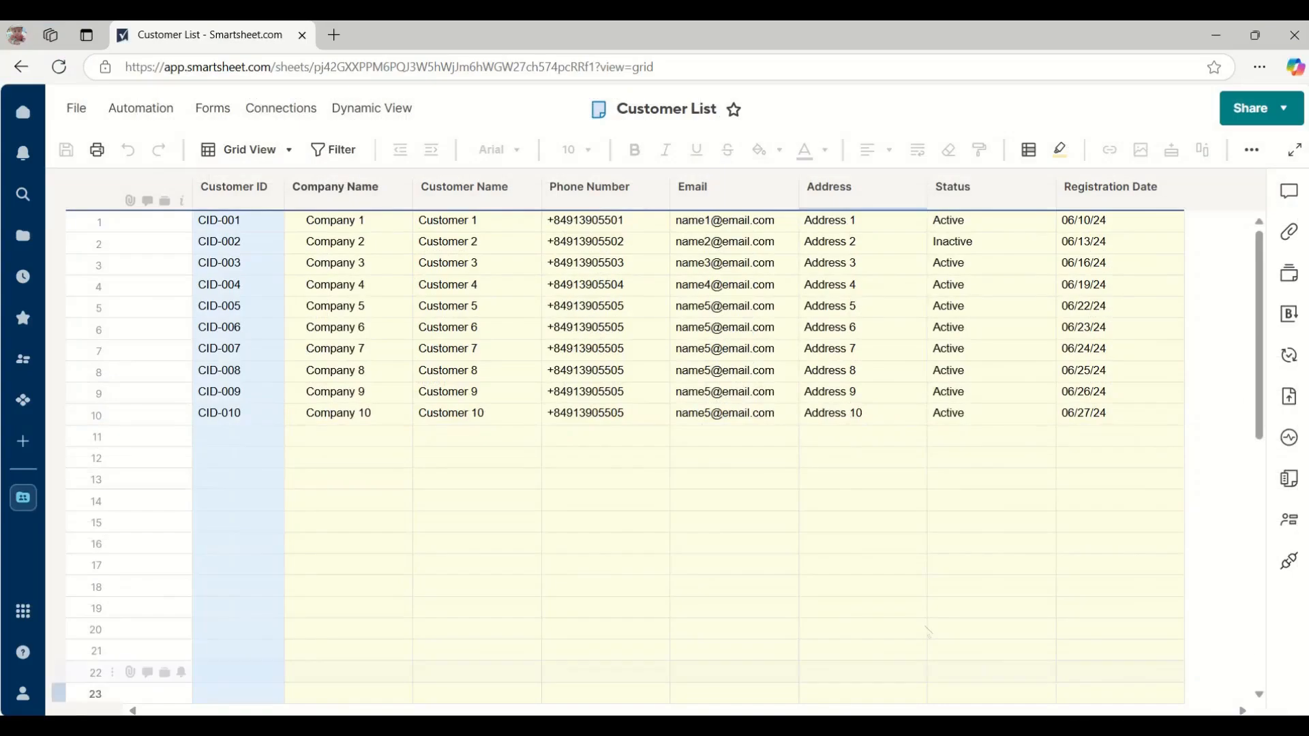
{"action": "left_click", "coordinate": [1287, 235]}
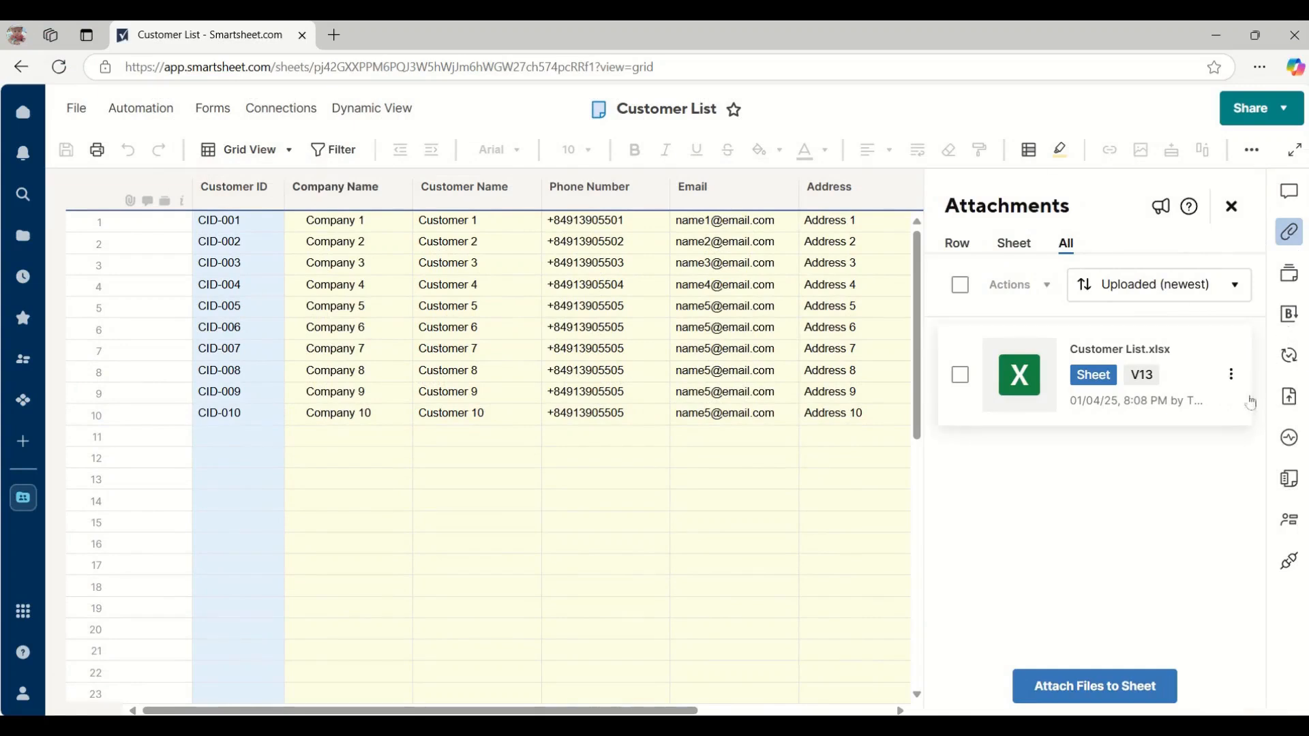
Upload the updated Customer List.xlsx from Downloads as the attachment's new version V14.
{"action": "left_click", "coordinate": [1232, 375]}
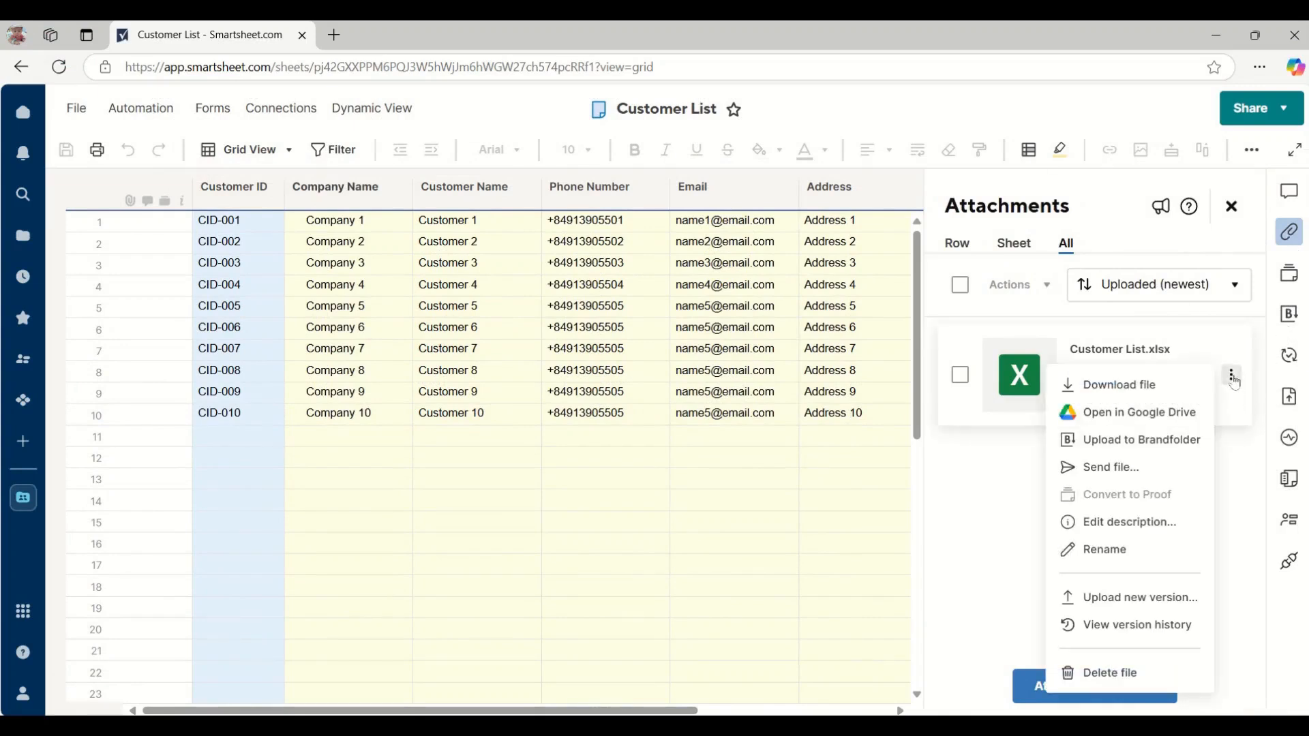
{"action": "left_click", "coordinate": [1121, 598]}
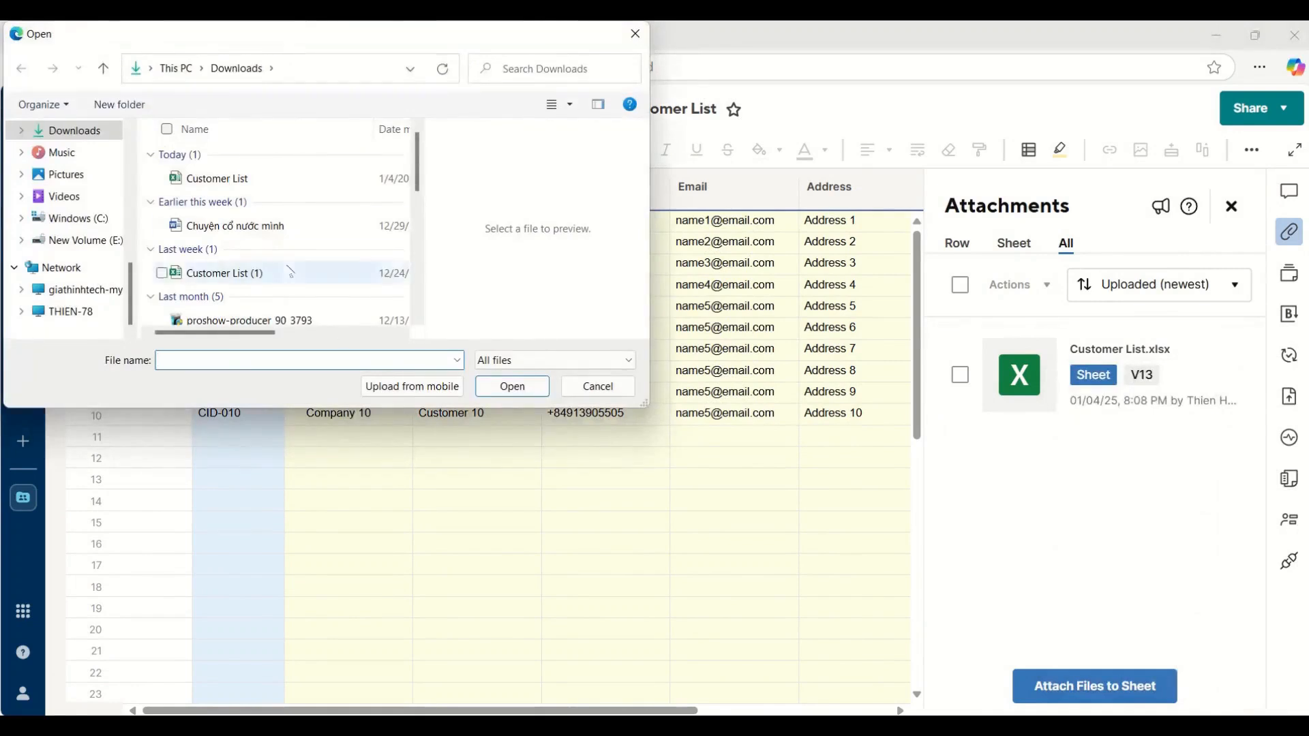
{"action": "left_click", "coordinate": [241, 182]}
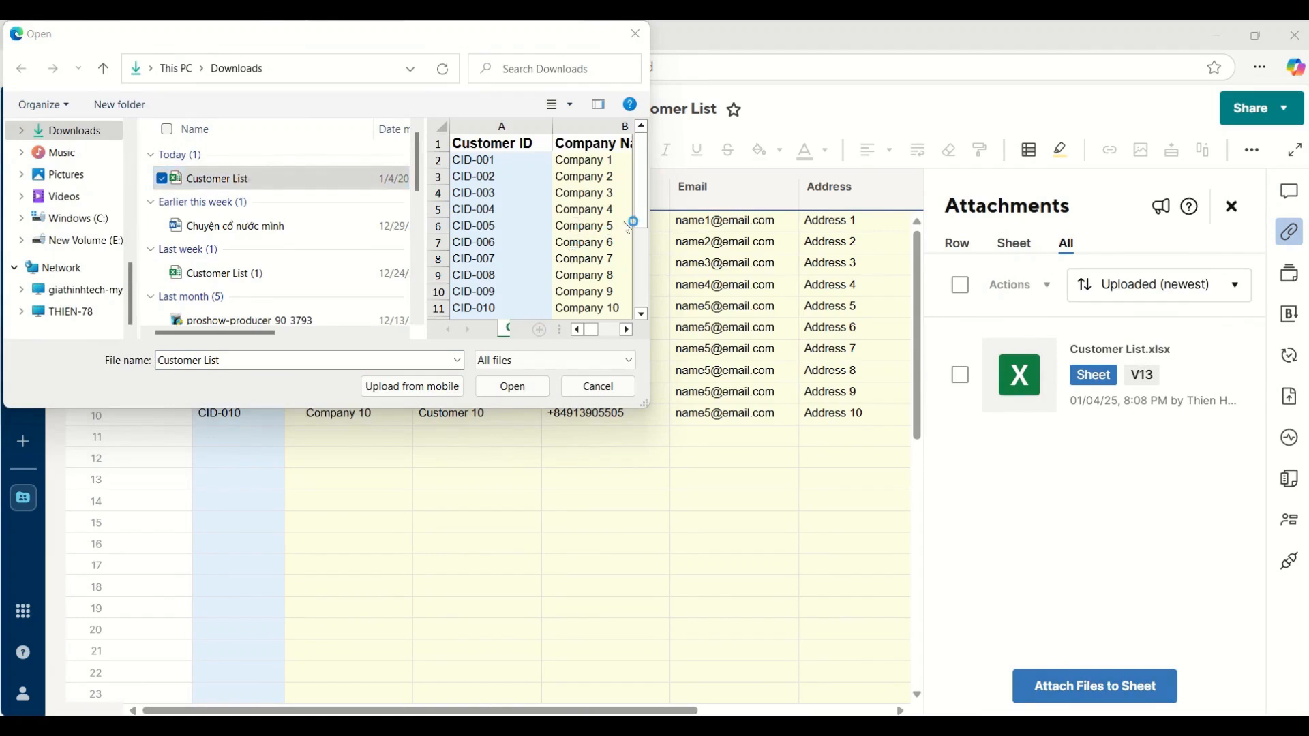
{"action": "left_click", "coordinate": [644, 228]}
{"action": "left_click", "coordinate": [642, 273]}
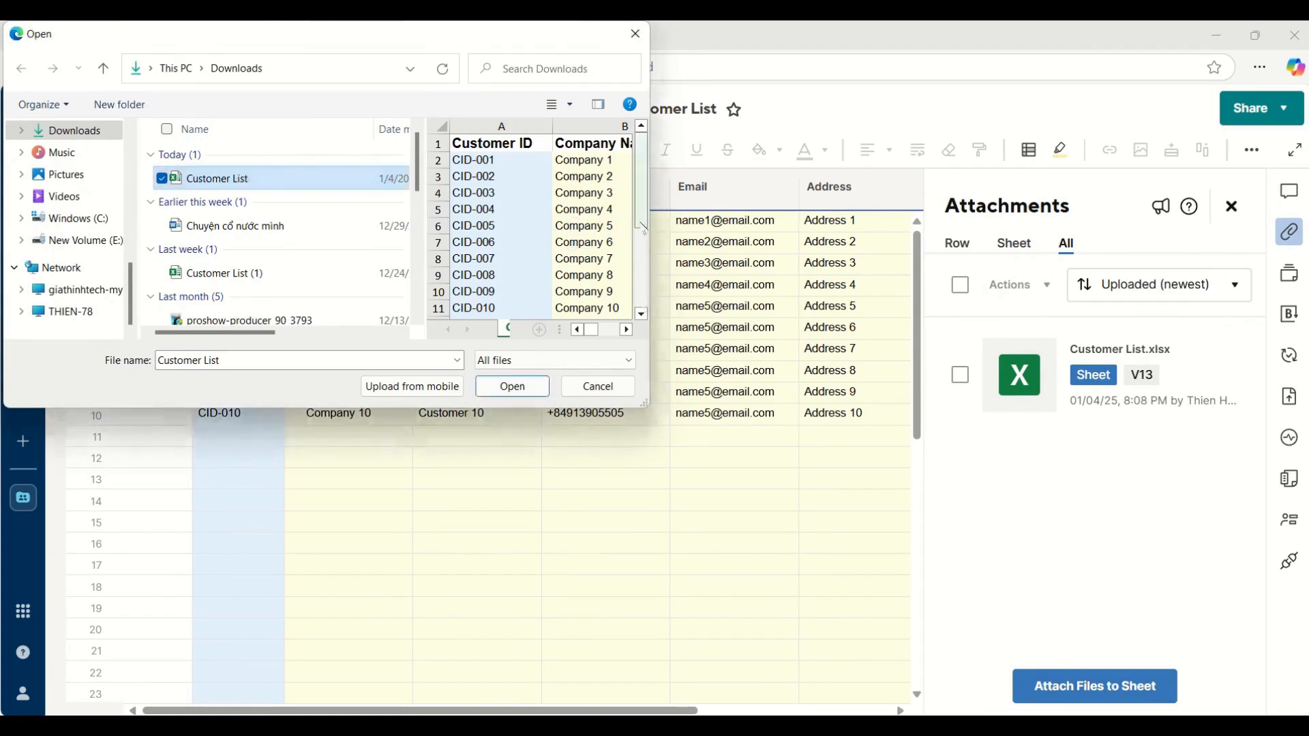
{"action": "left_click", "coordinate": [512, 388]}
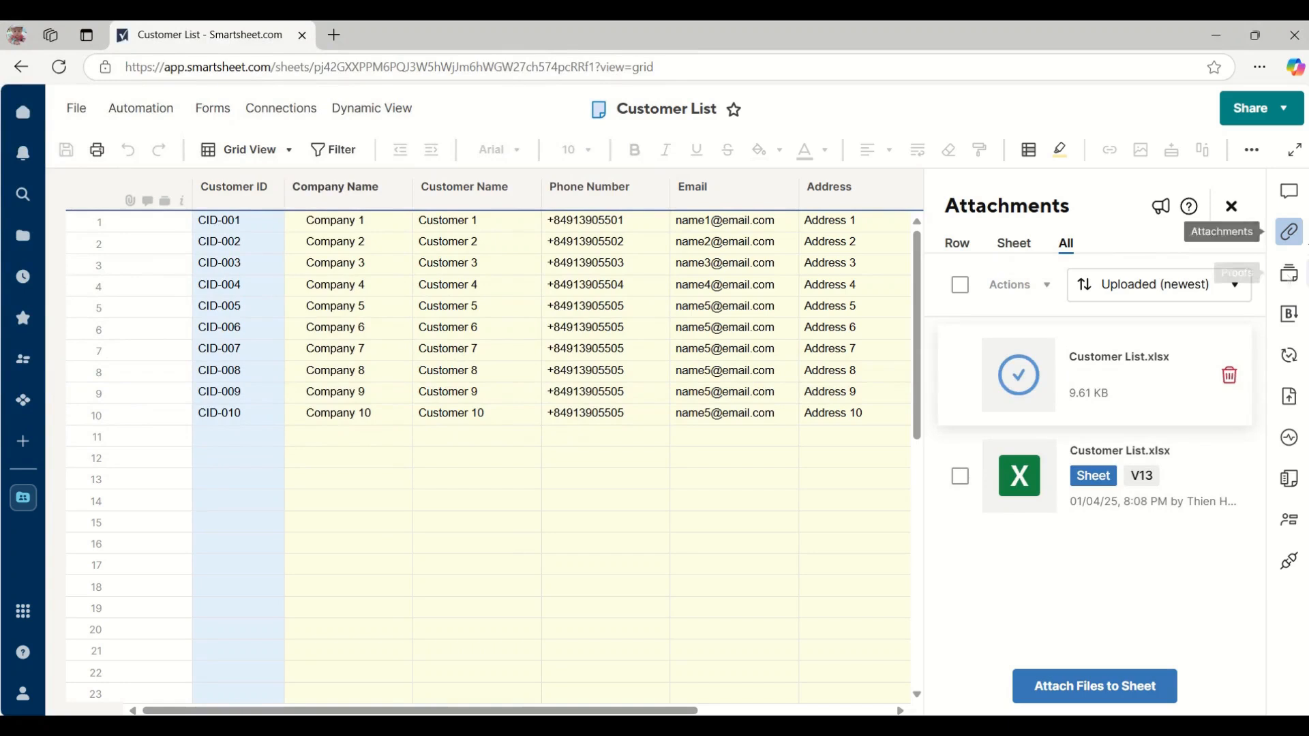
Close the attachments, refresh the sheet to show rows CID-011 and CID-012, then return to Excel.
{"action": "left_click", "coordinate": [1295, 234]}
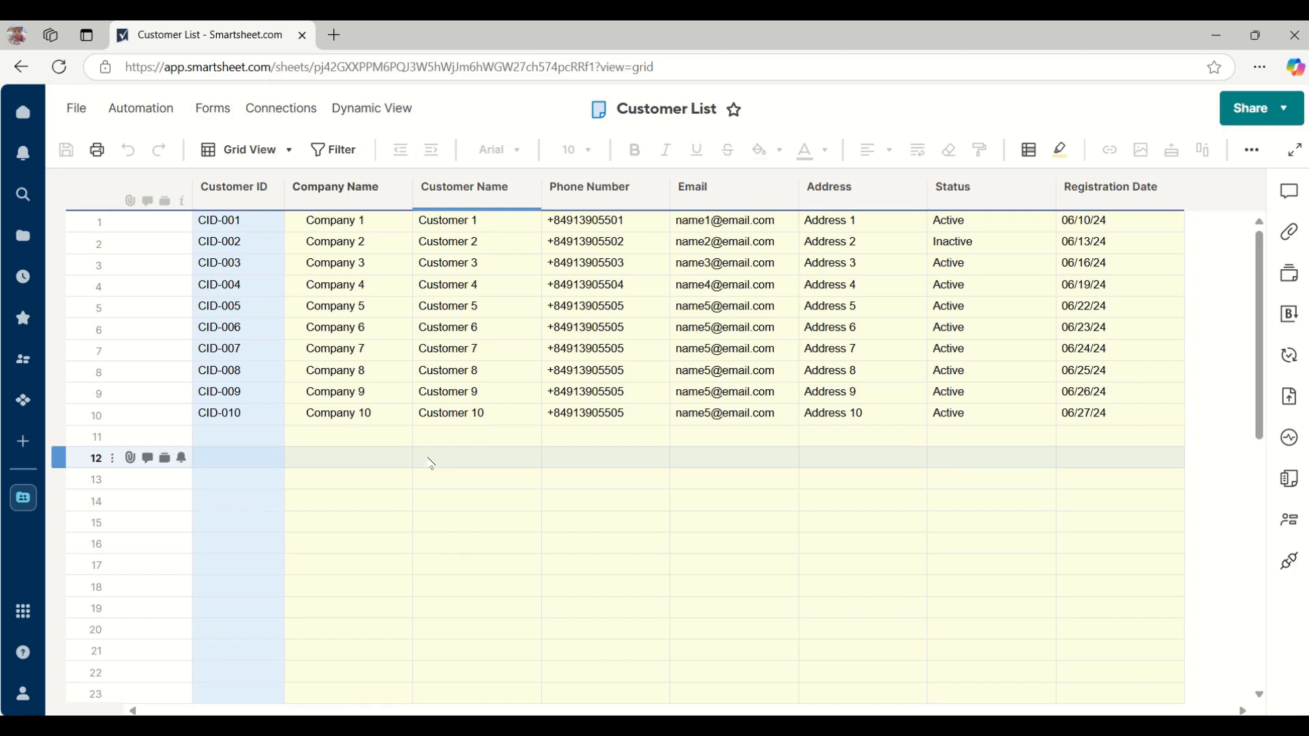
{"action": "key", "text": "ctrl+v"}
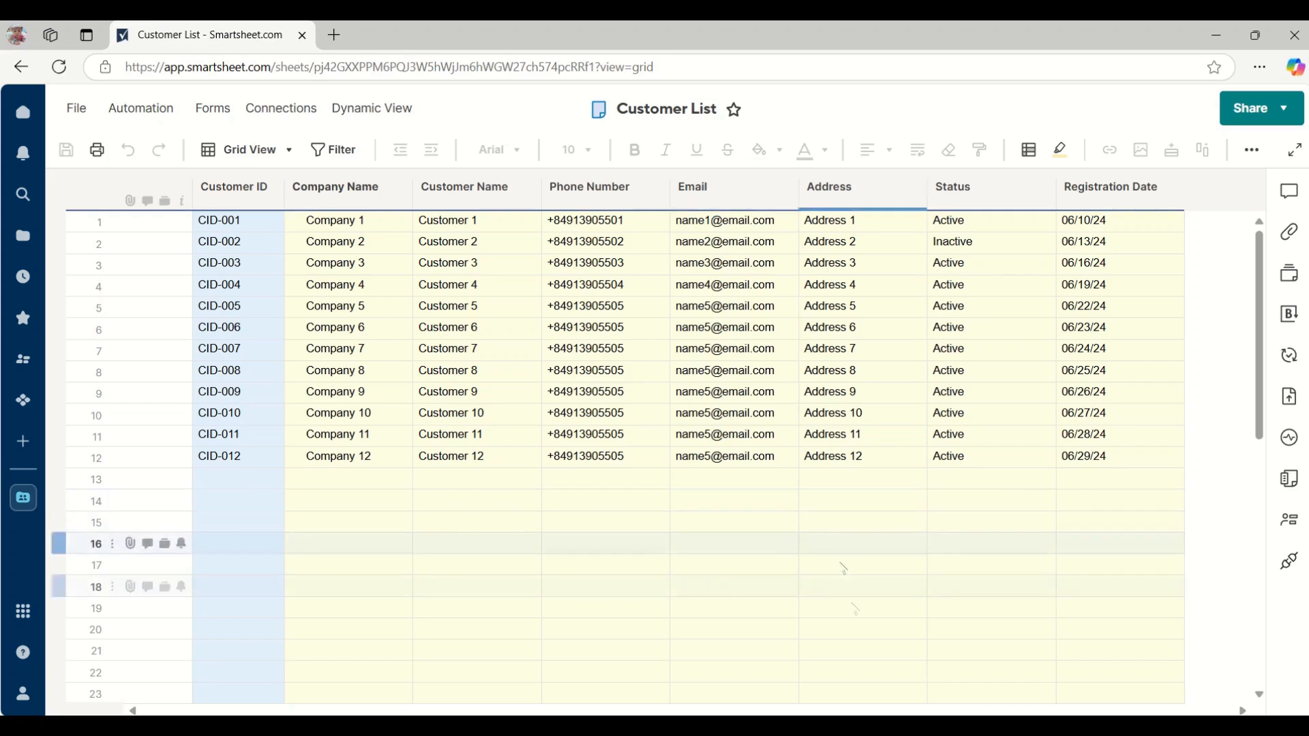
{"action": "left_click", "coordinate": [945, 725]}
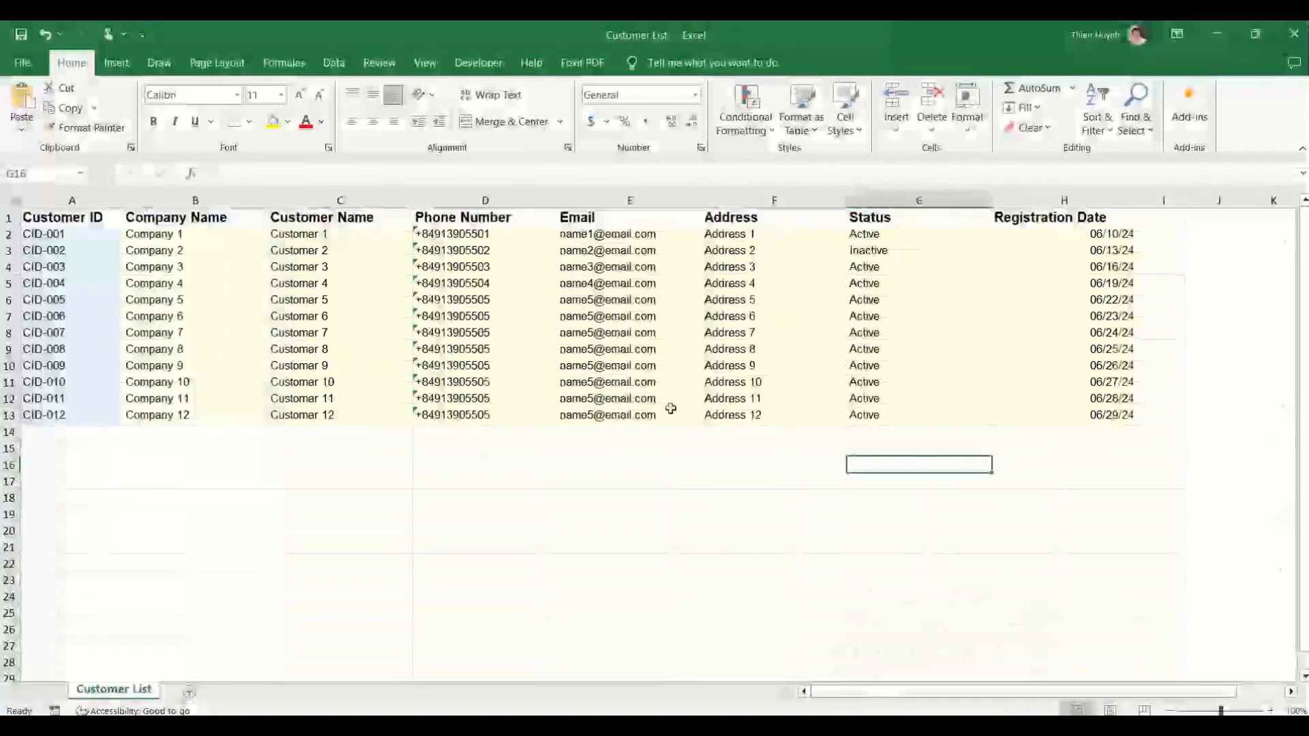
Change CID-001's address to 'Address 1abc' and clear CID-003's Active status.
{"action": "double_click", "coordinate": [729, 236]}
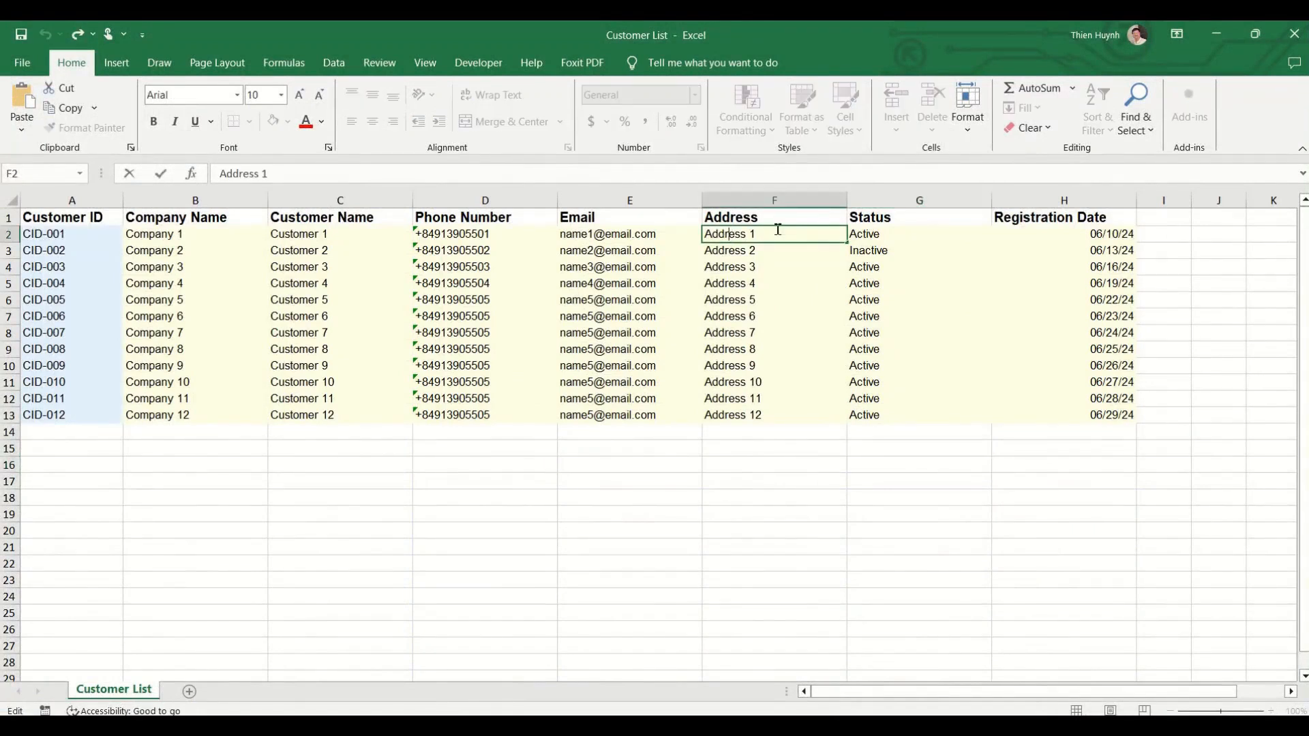
{"action": "type", "text": "abc"}
{"action": "left_click", "coordinate": [880, 274]}
{"action": "key", "text": "Delete"}
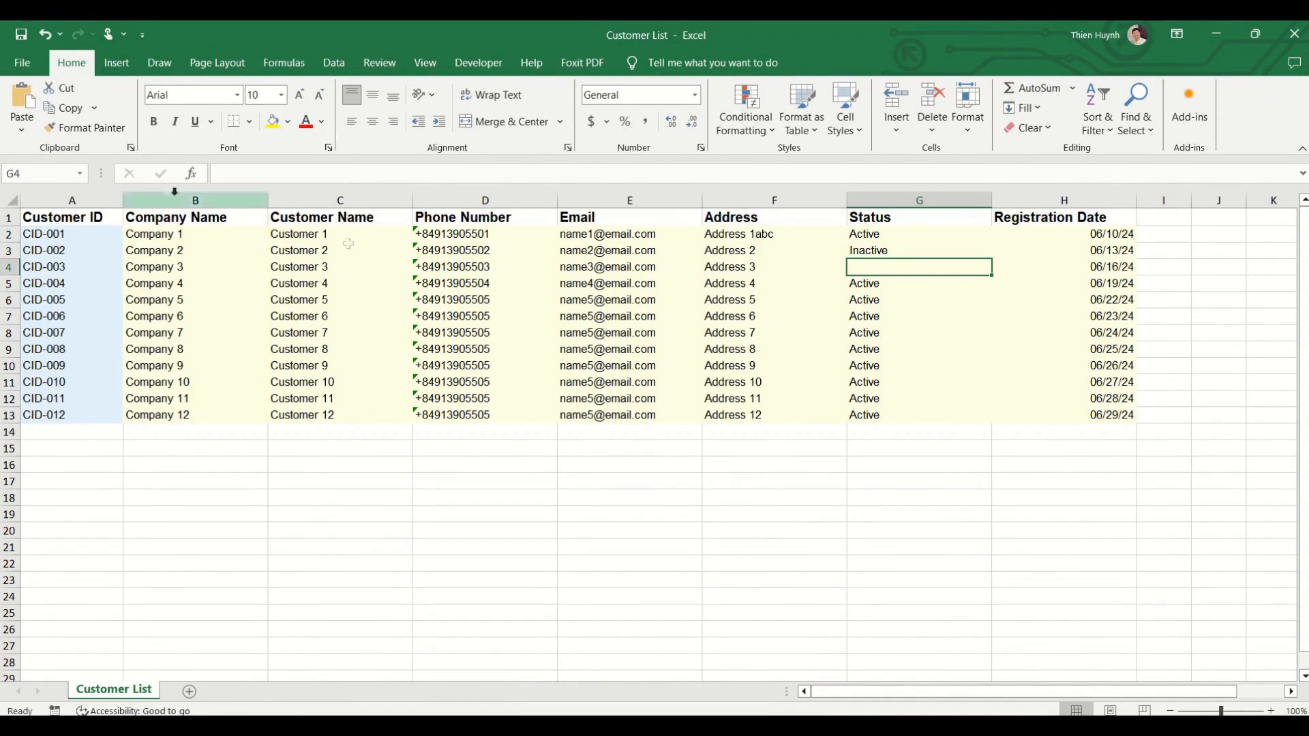
Save the Customer List workbook and switch back to the Smartsheet sheet in the browser.
{"action": "left_click", "coordinate": [21, 34]}
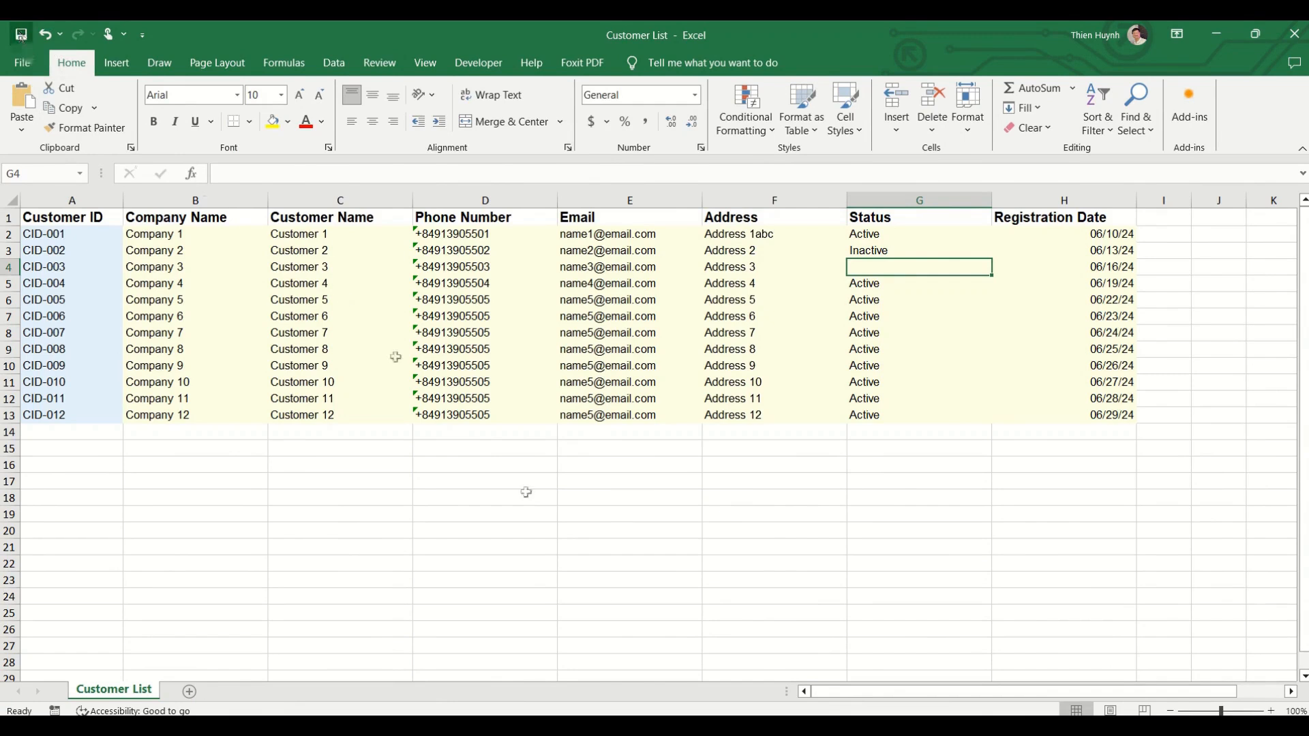
{"action": "mouse_move", "coordinate": [904, 727]}
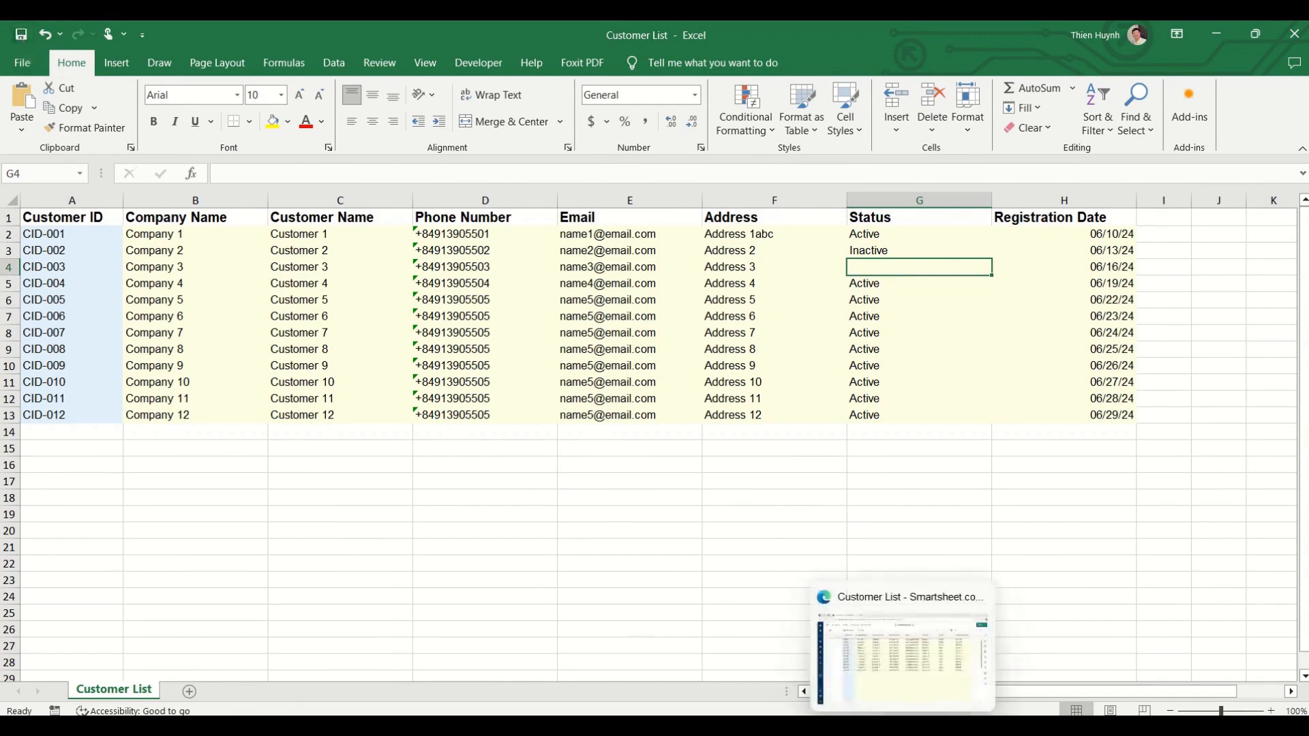
{"action": "left_click", "coordinate": [907, 658]}
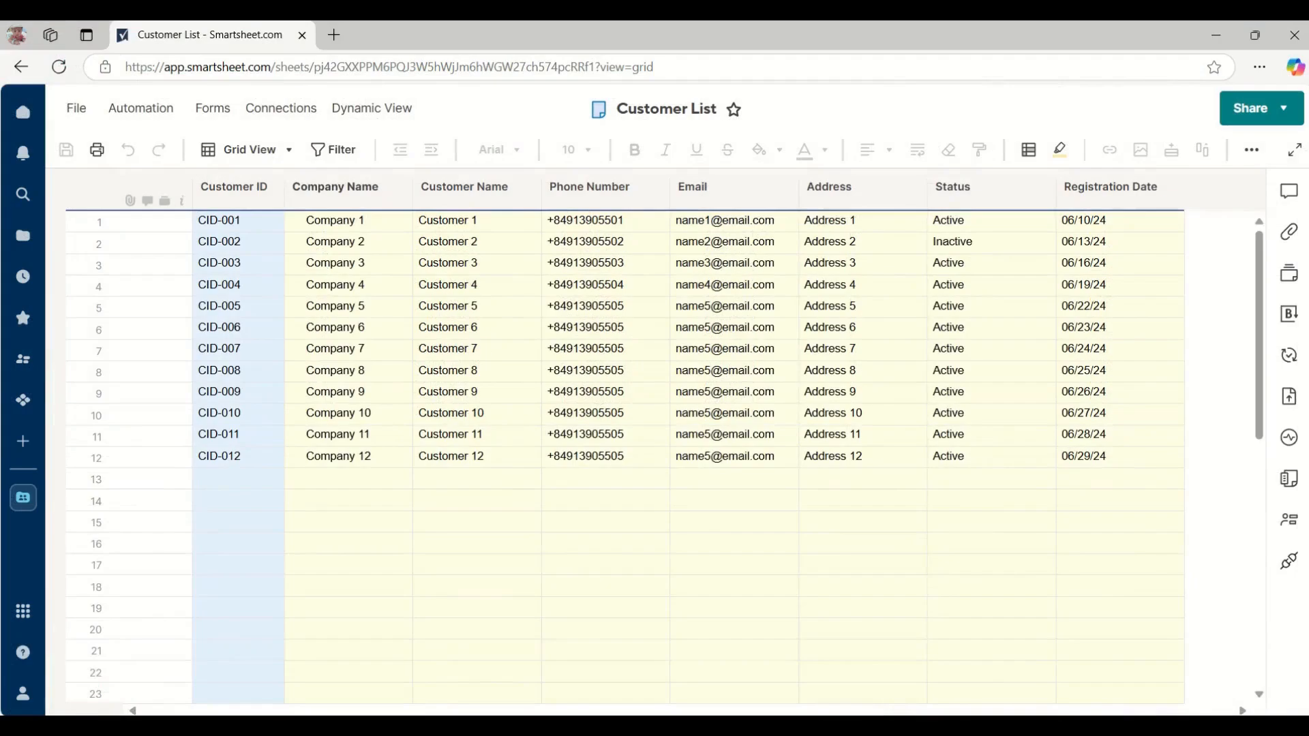
Upload the updated Customer List file as another attachment version, then close the attachments panel.
{"action": "left_click", "coordinate": [1289, 231]}
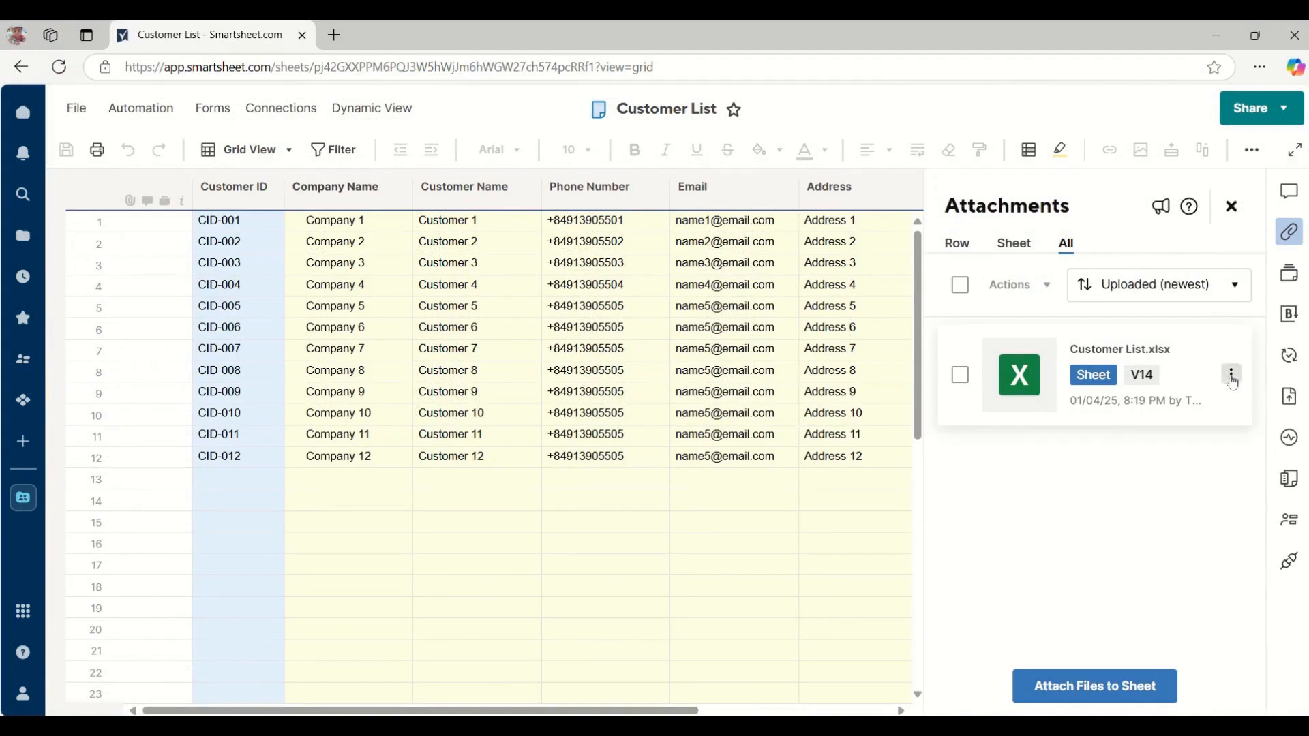
{"action": "left_click", "coordinate": [1232, 375]}
{"action": "left_click", "coordinate": [1118, 598]}
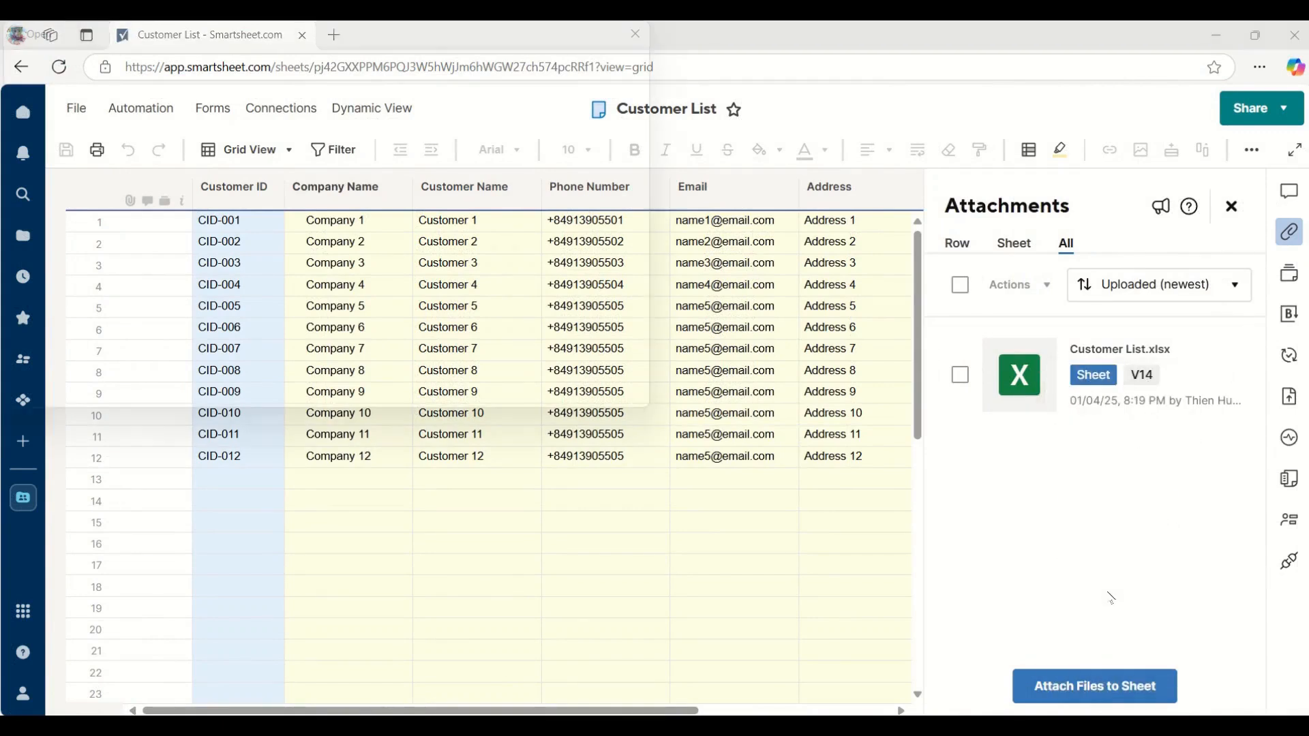
{"action": "left_click", "coordinate": [225, 179]}
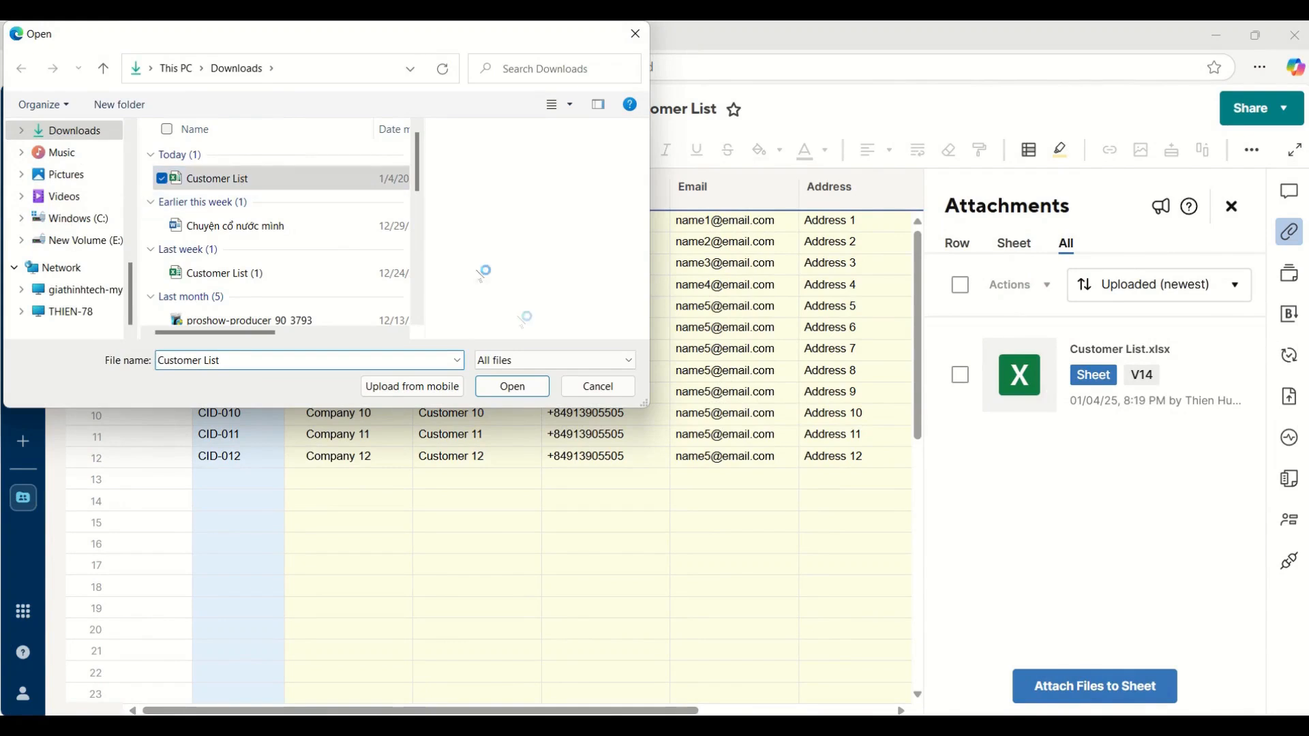
{"action": "left_click", "coordinate": [537, 392]}
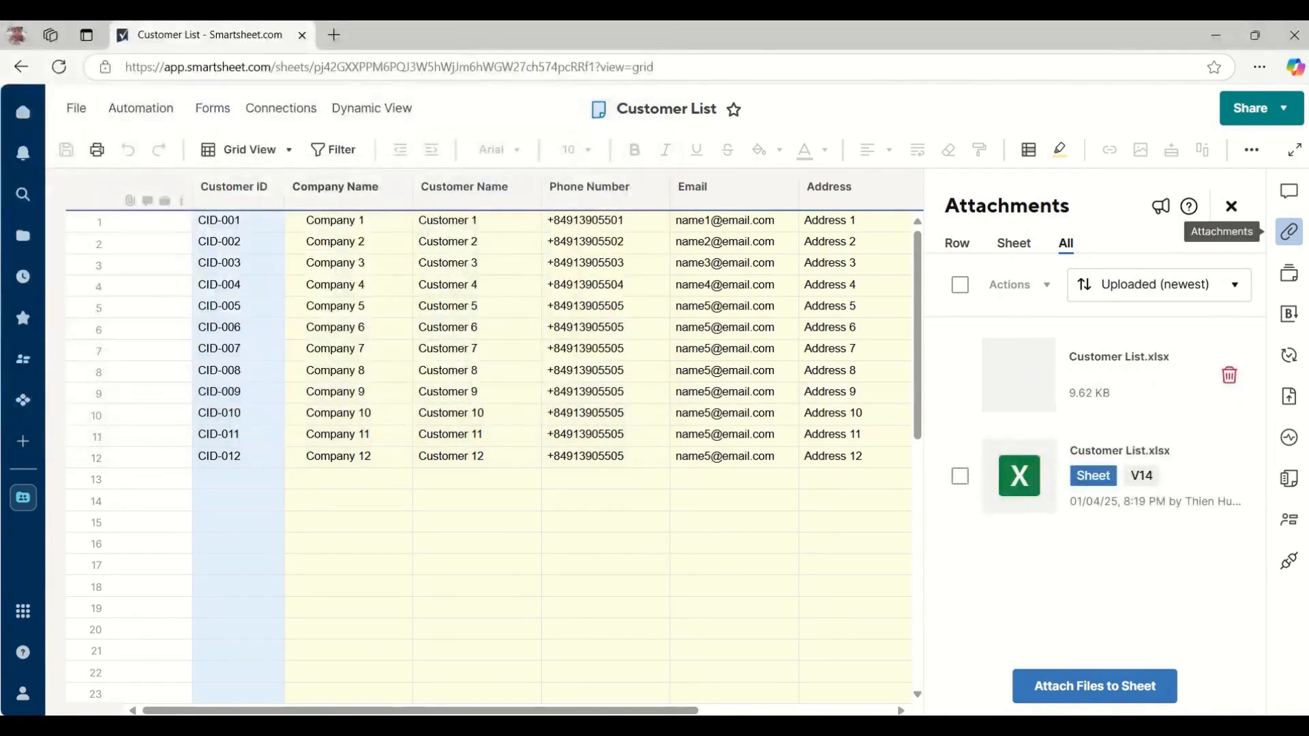
{"action": "left_click", "coordinate": [1288, 234]}
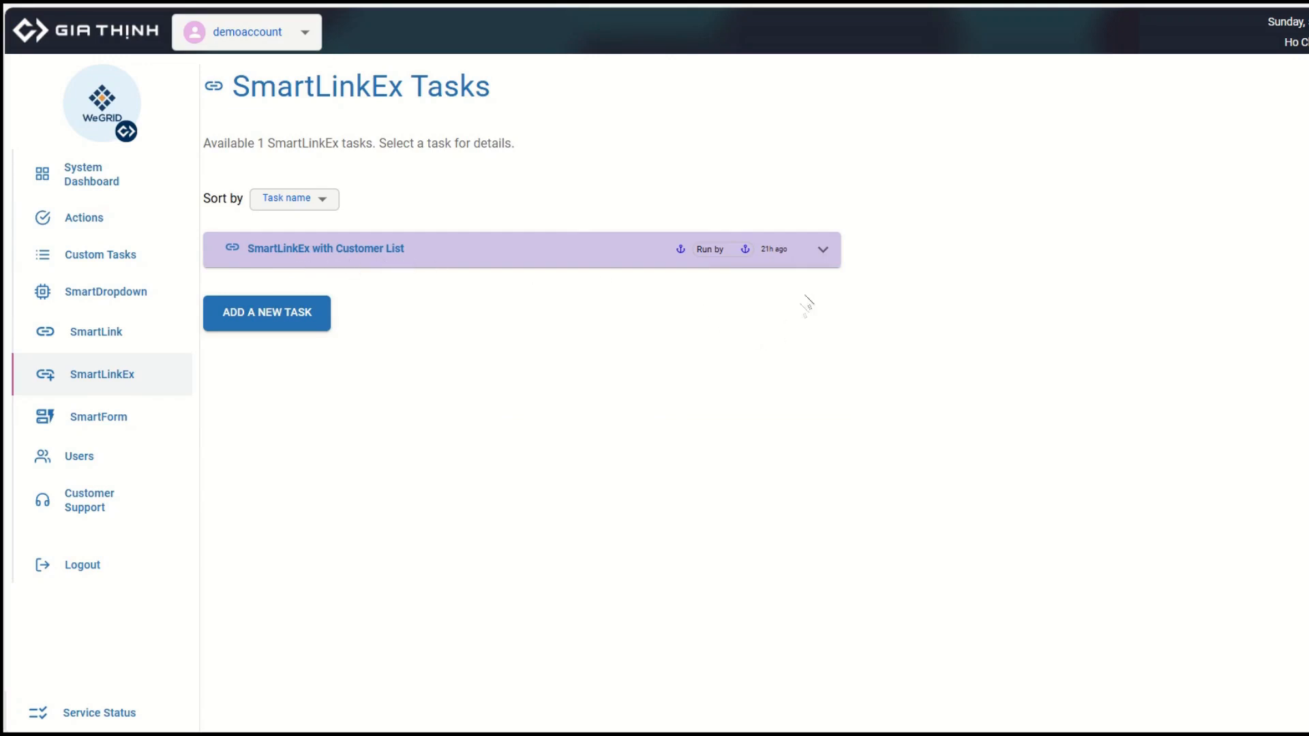
Expand the 'SmartLinkEx with Customer List' task details and open that task's edit form.
{"action": "left_click", "coordinate": [823, 249]}
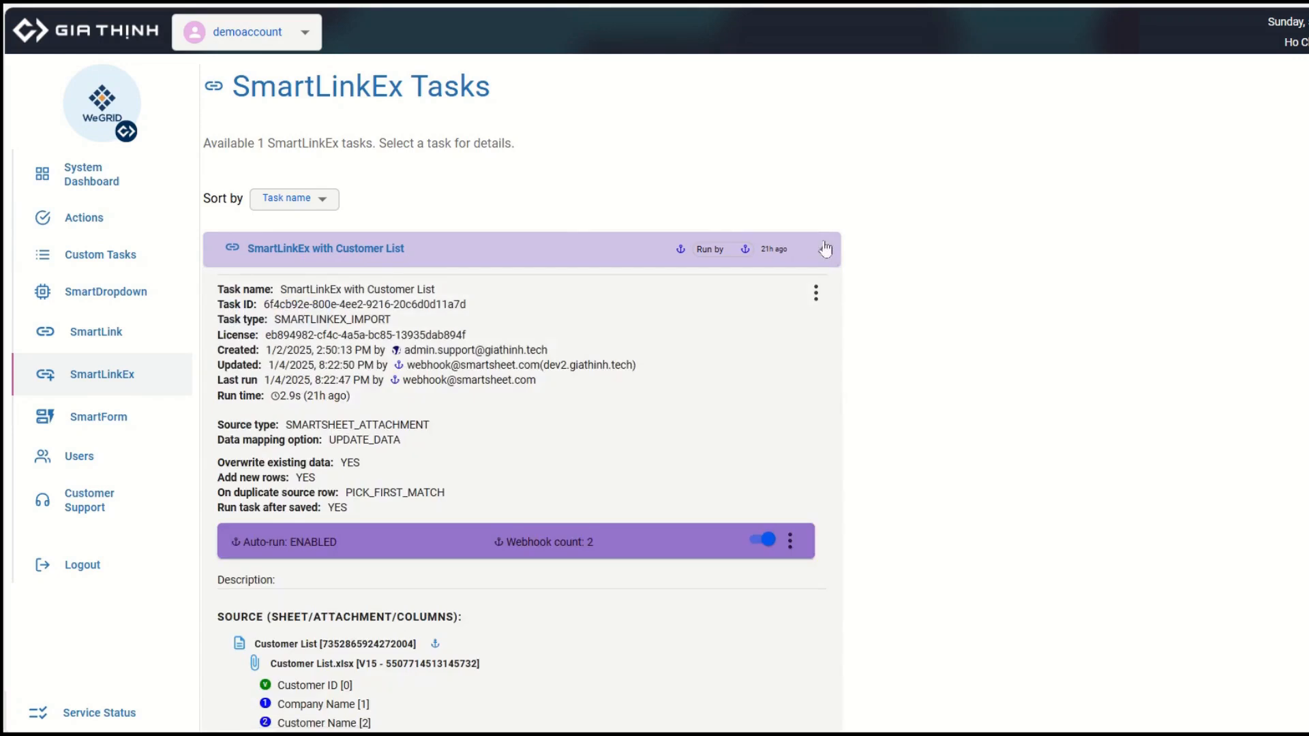
{"action": "scroll", "coordinate": [640, 334], "scroll_direction": "down", "scroll_amount": 4}
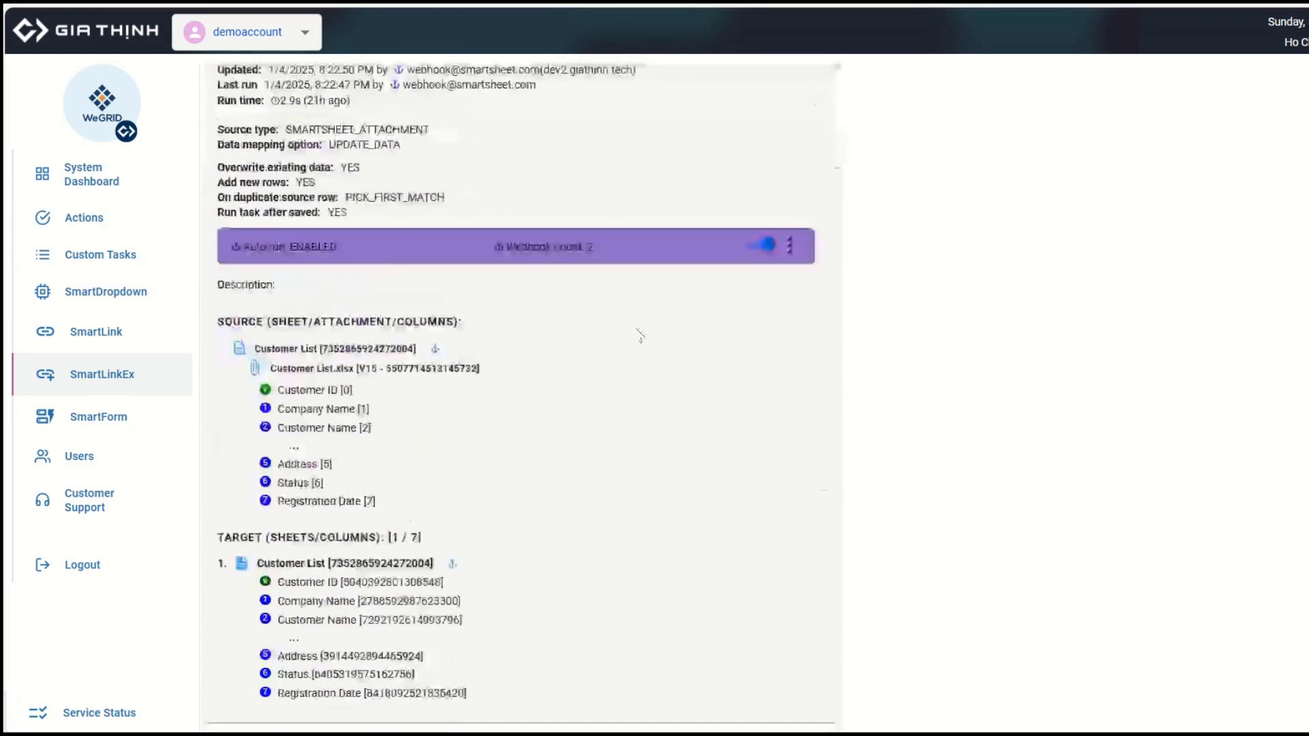
{"action": "scroll", "coordinate": [841, 167], "scroll_direction": "up", "scroll_amount": 2}
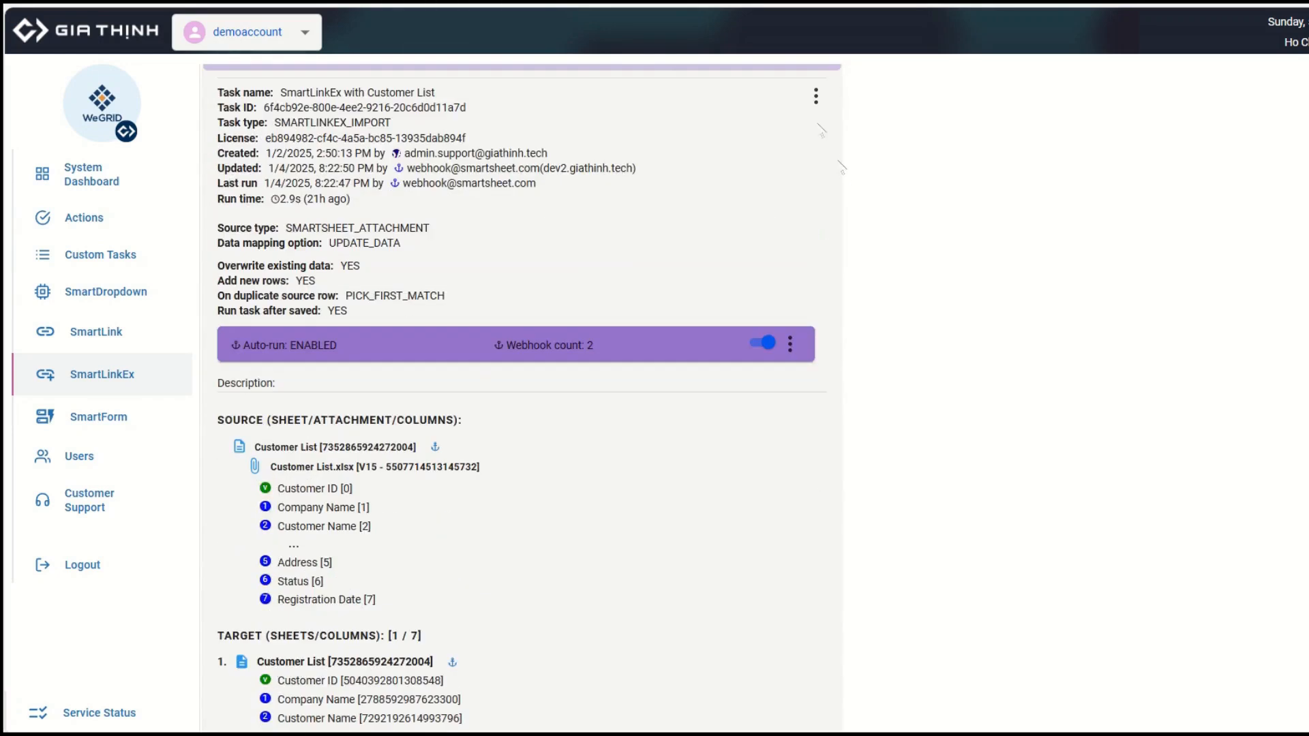
{"action": "left_click", "coordinate": [815, 93]}
{"action": "left_click", "coordinate": [781, 203]}
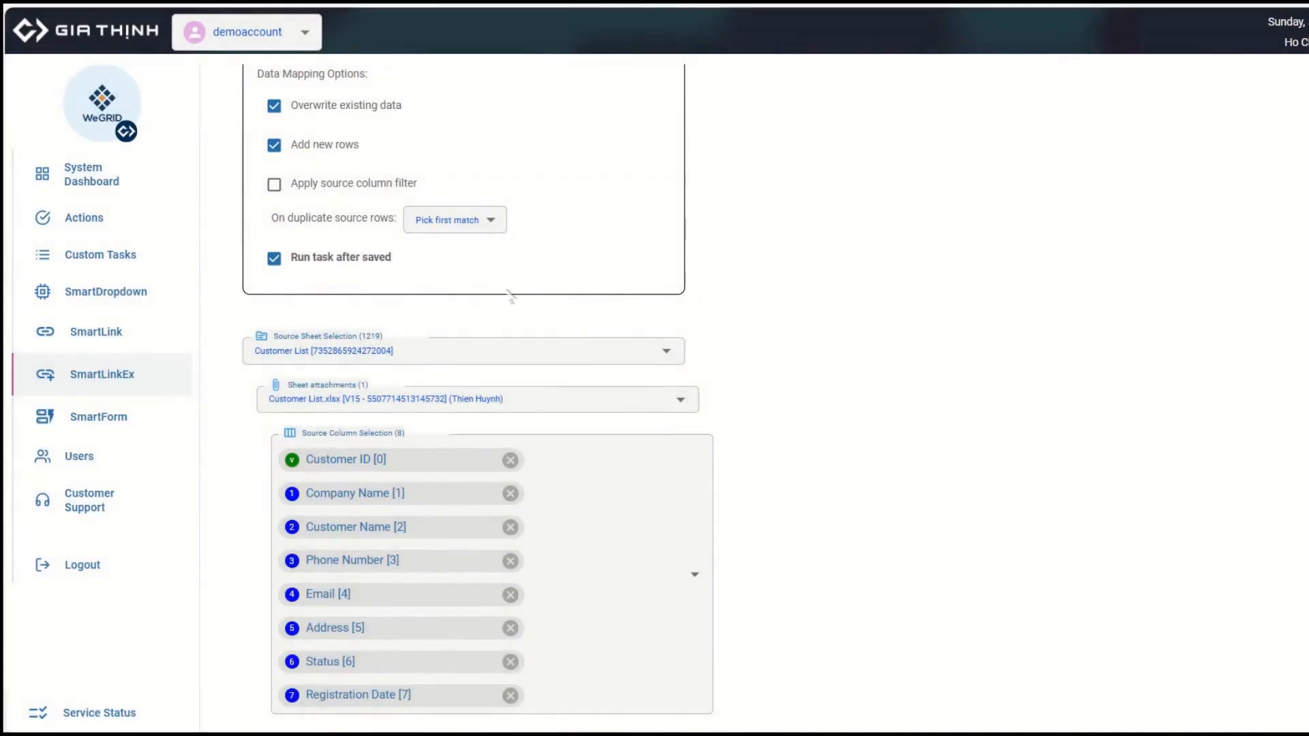
{"action": "scroll", "coordinate": [510, 298], "scroll_direction": "down", "scroll_amount": 1}
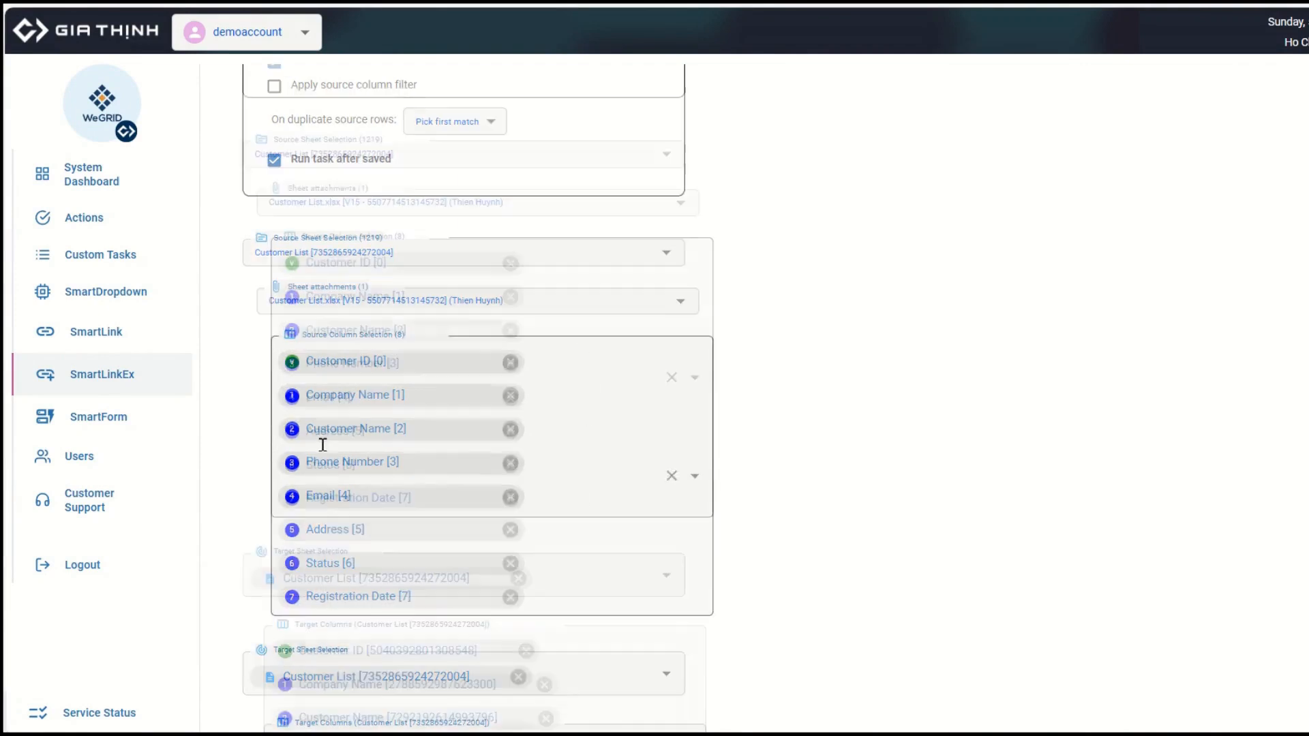
{"action": "scroll", "coordinate": [322, 444], "scroll_direction": "down", "scroll_amount": 4}
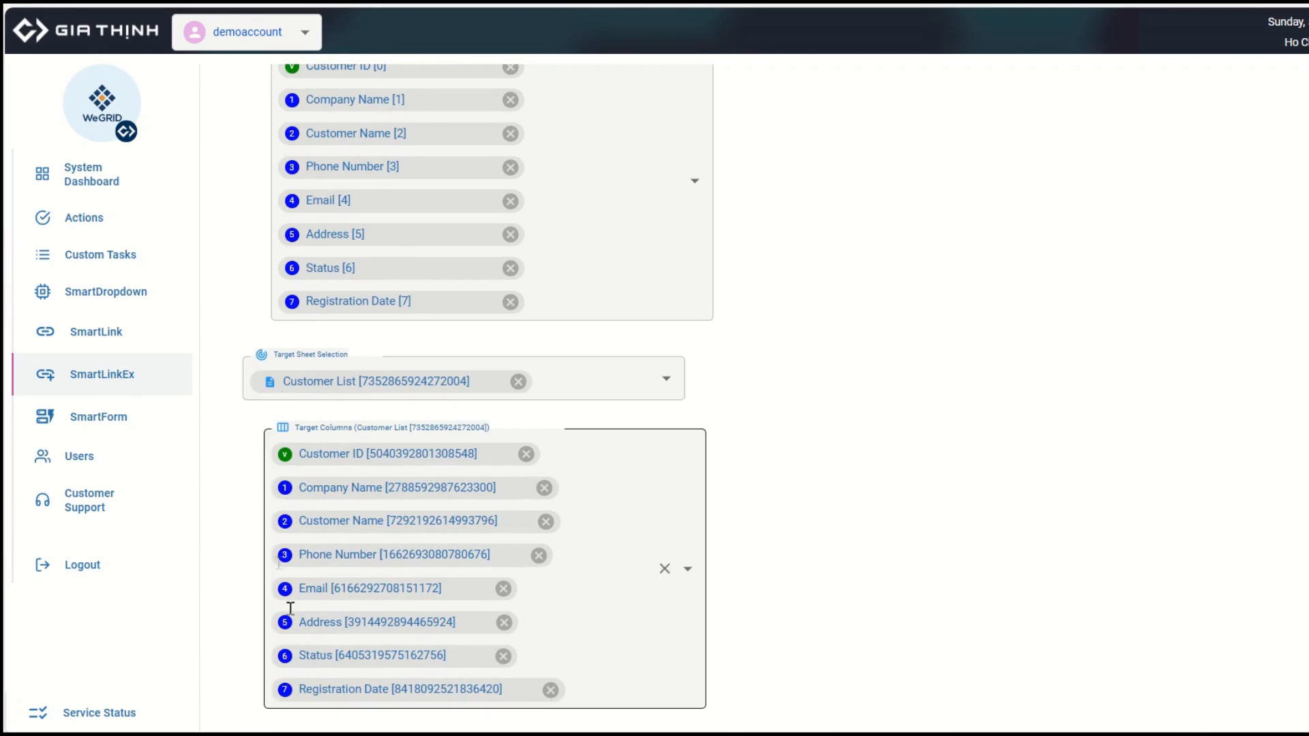
{"action": "scroll", "coordinate": [412, 373], "scroll_direction": "up", "scroll_amount": 3}
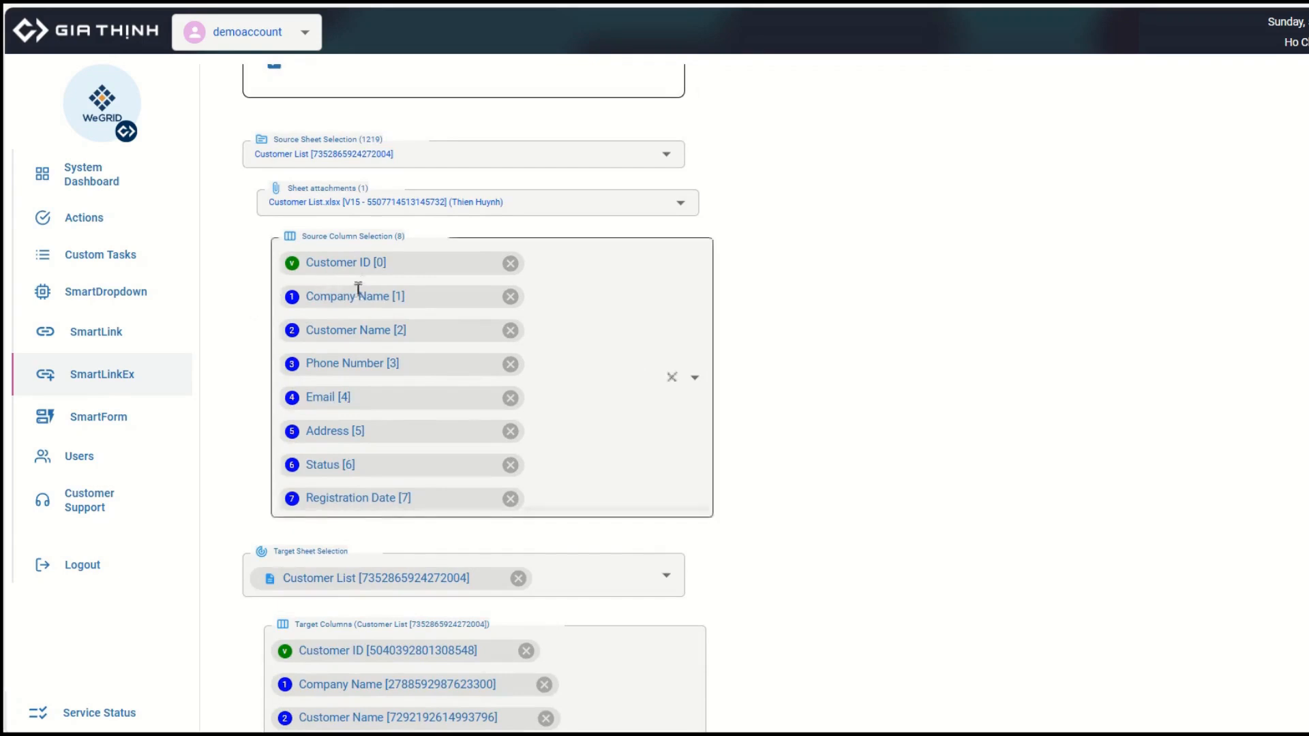
{"action": "scroll", "coordinate": [261, 570], "scroll_direction": "down", "scroll_amount": 3}
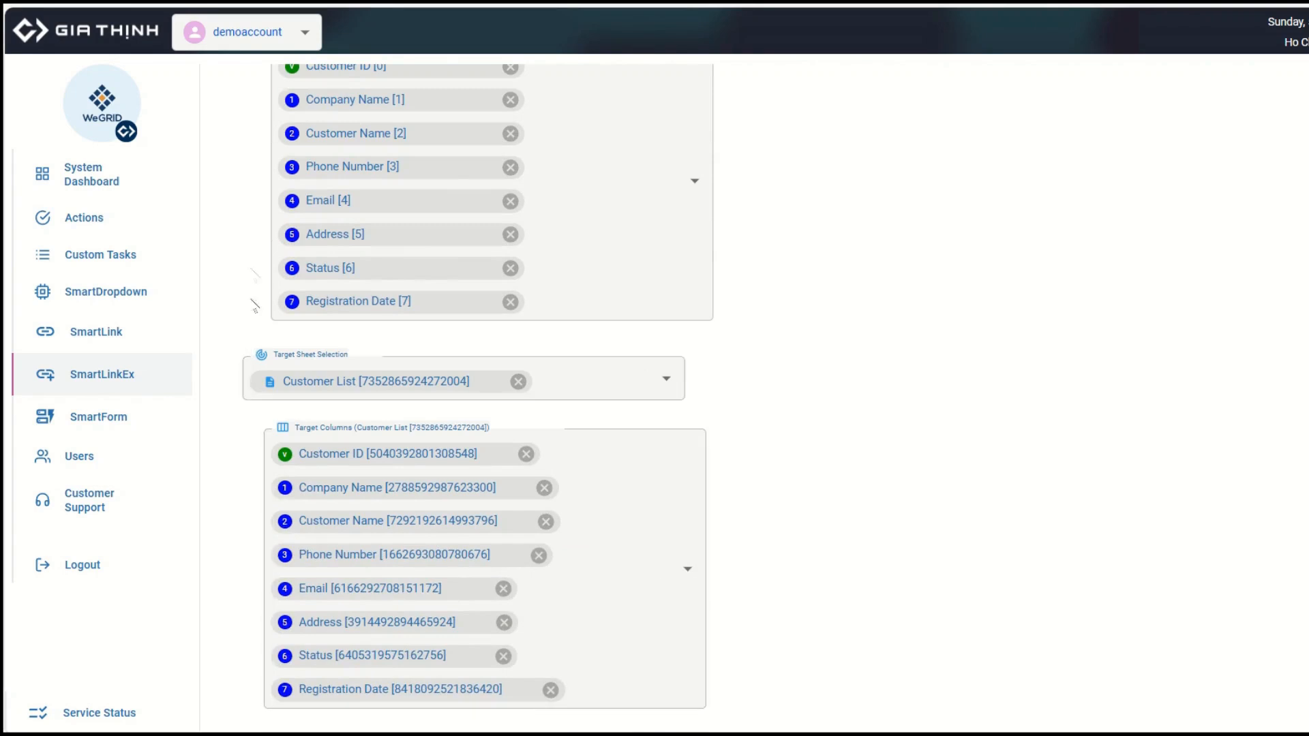
{"action": "scroll", "coordinate": [300, 281], "scroll_direction": "up", "scroll_amount": 3}
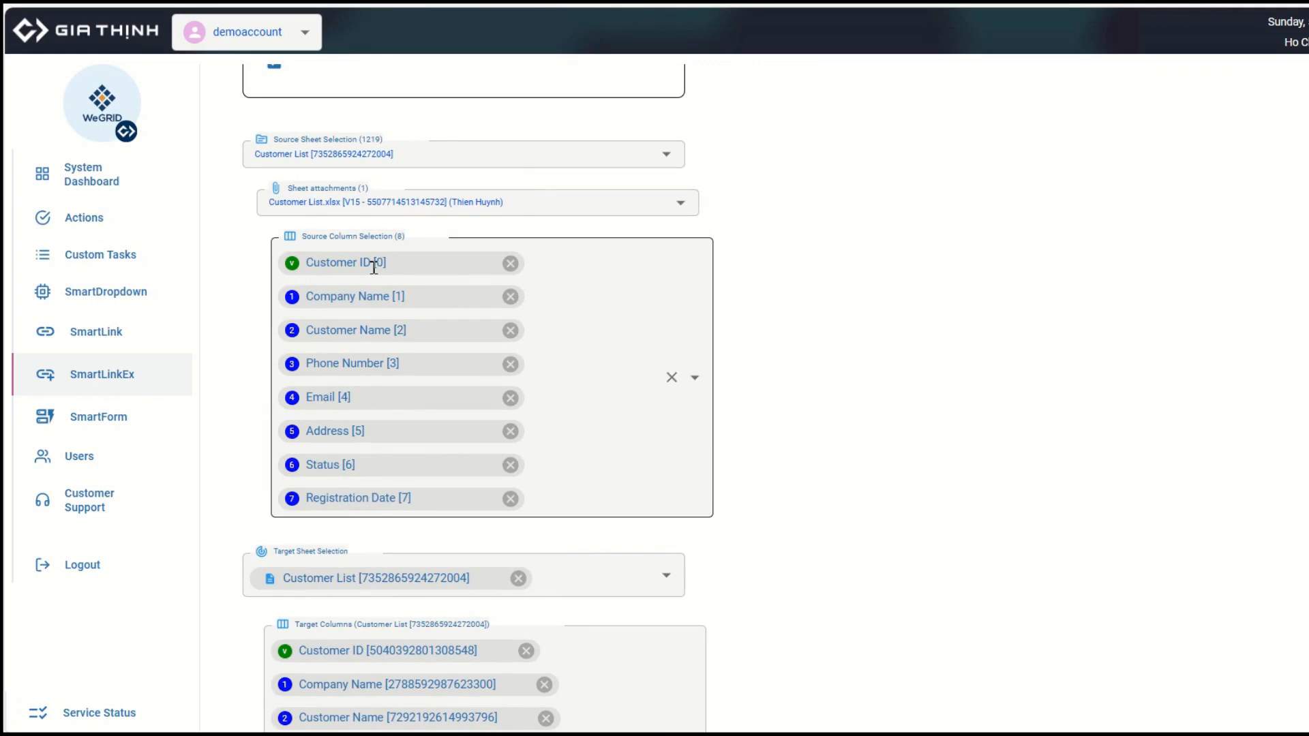
{"action": "scroll", "coordinate": [374, 267], "scroll_direction": "down", "scroll_amount": 3}
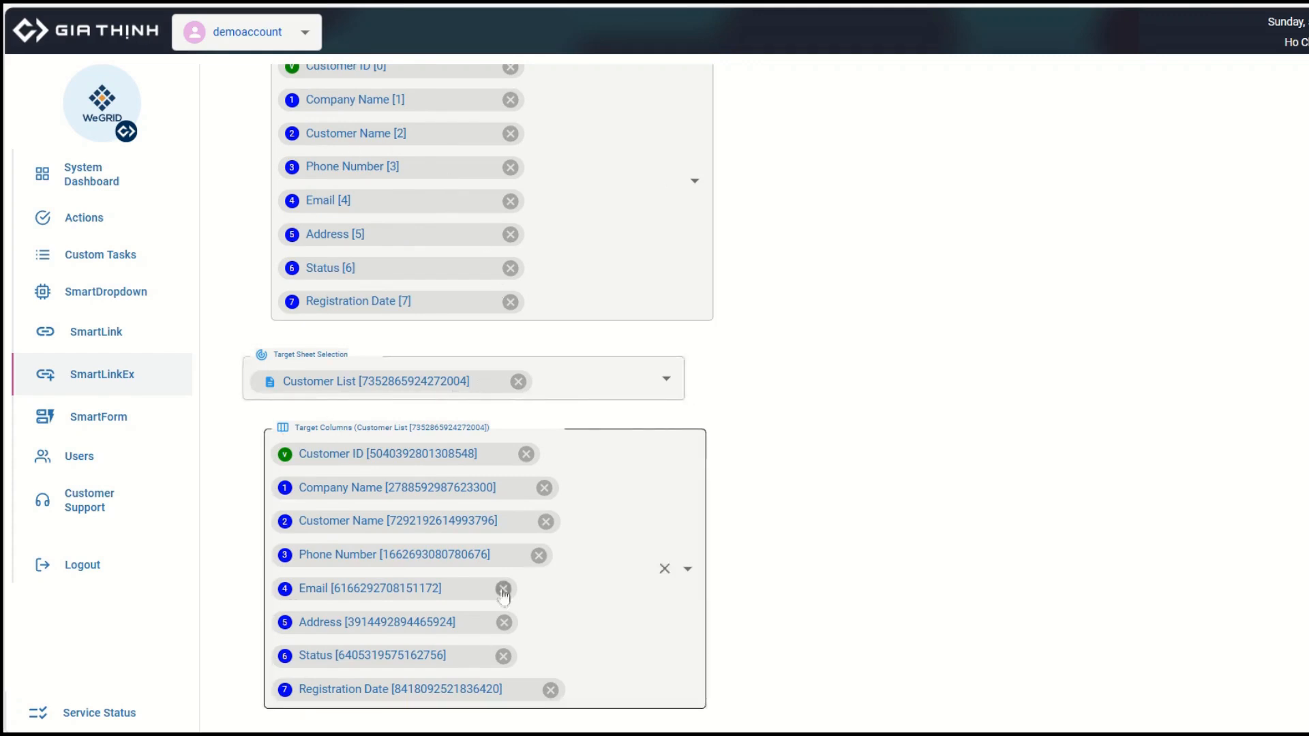
{"action": "scroll", "coordinate": [504, 597], "scroll_direction": "up", "scroll_amount": 3}
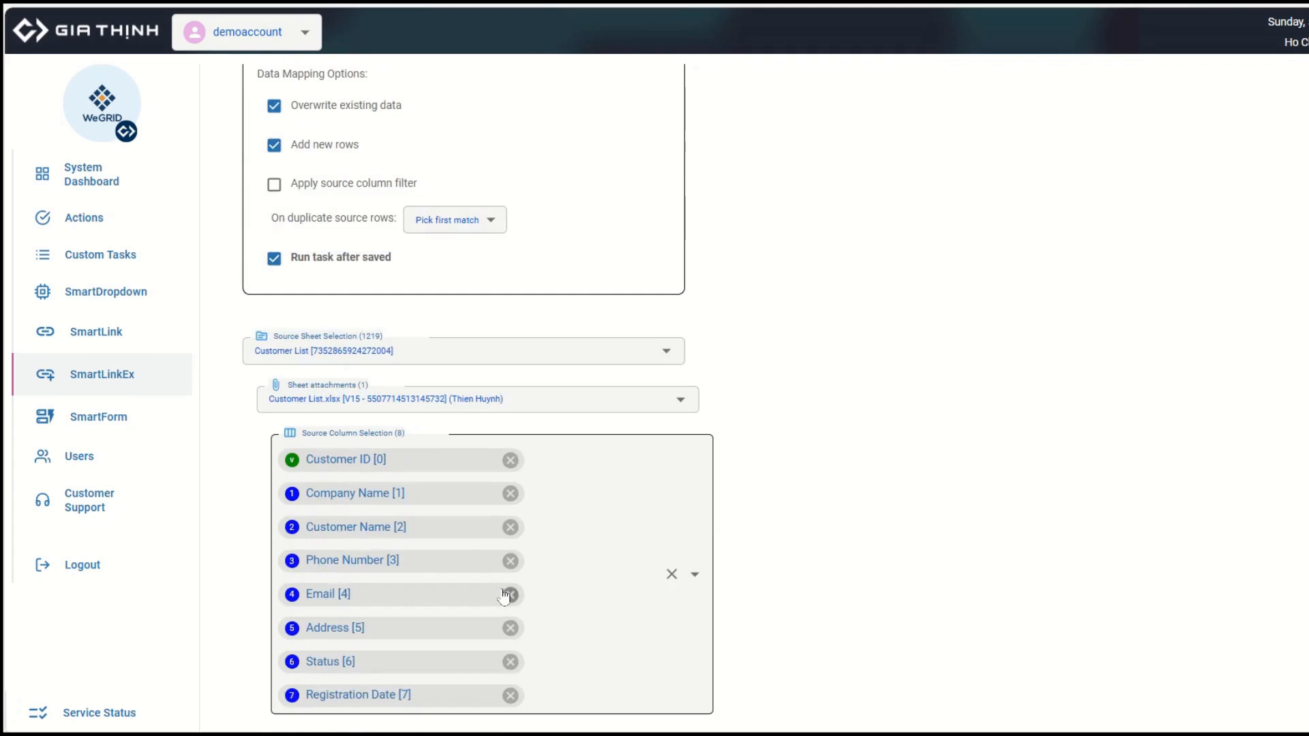
{"action": "scroll", "coordinate": [504, 597], "scroll_direction": "up", "scroll_amount": 3}
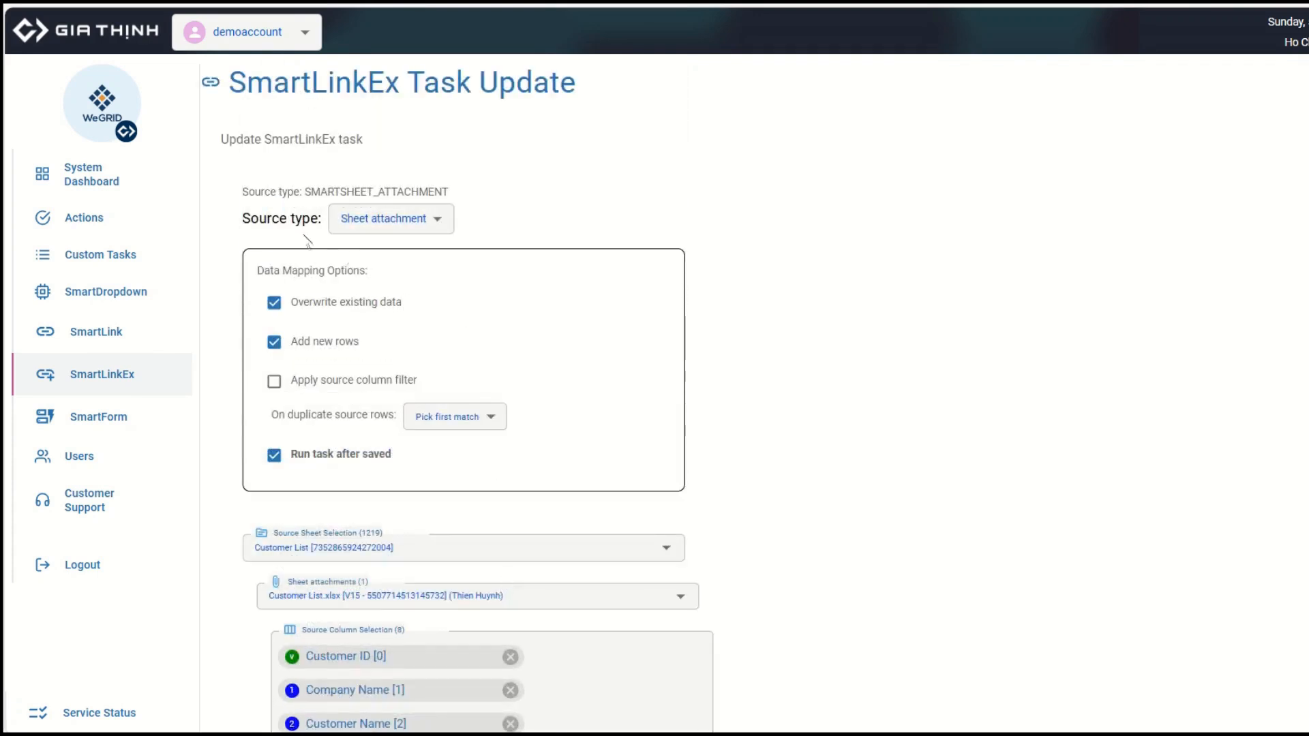
{"action": "left_click", "coordinate": [441, 223]}
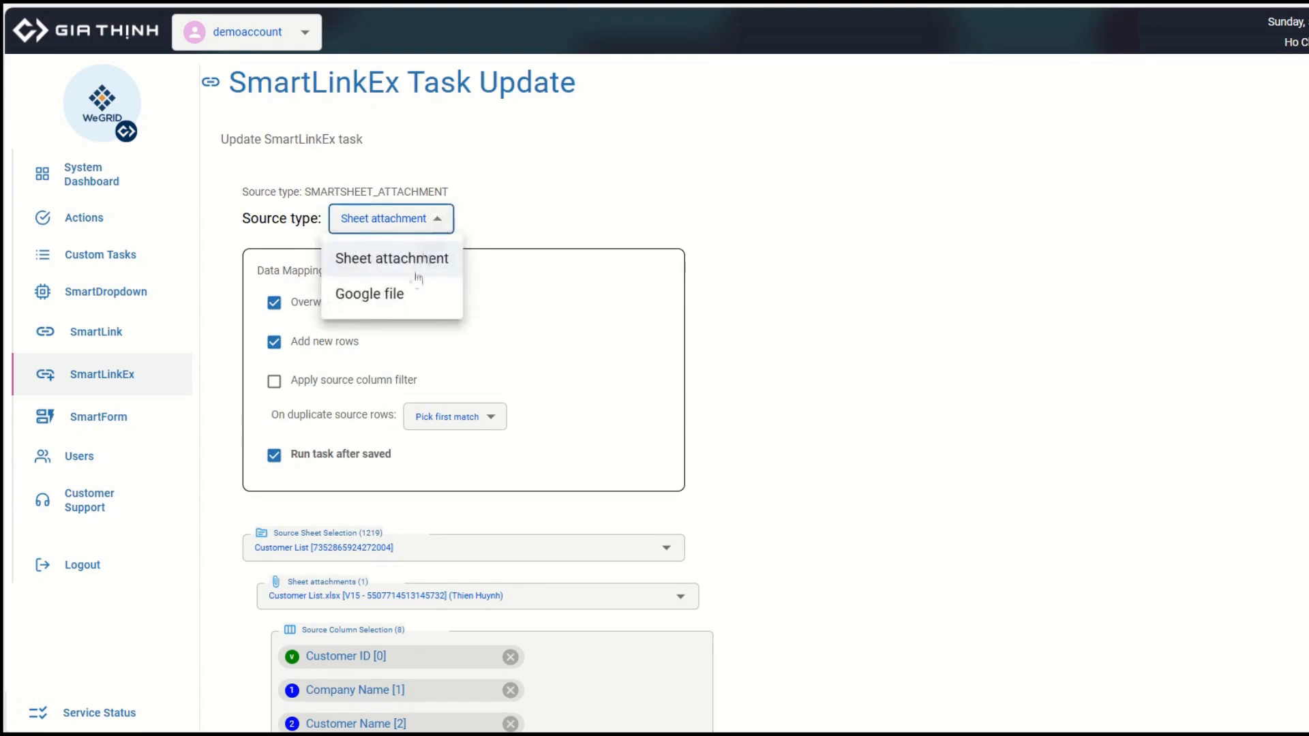
{"action": "left_click", "coordinate": [545, 217]}
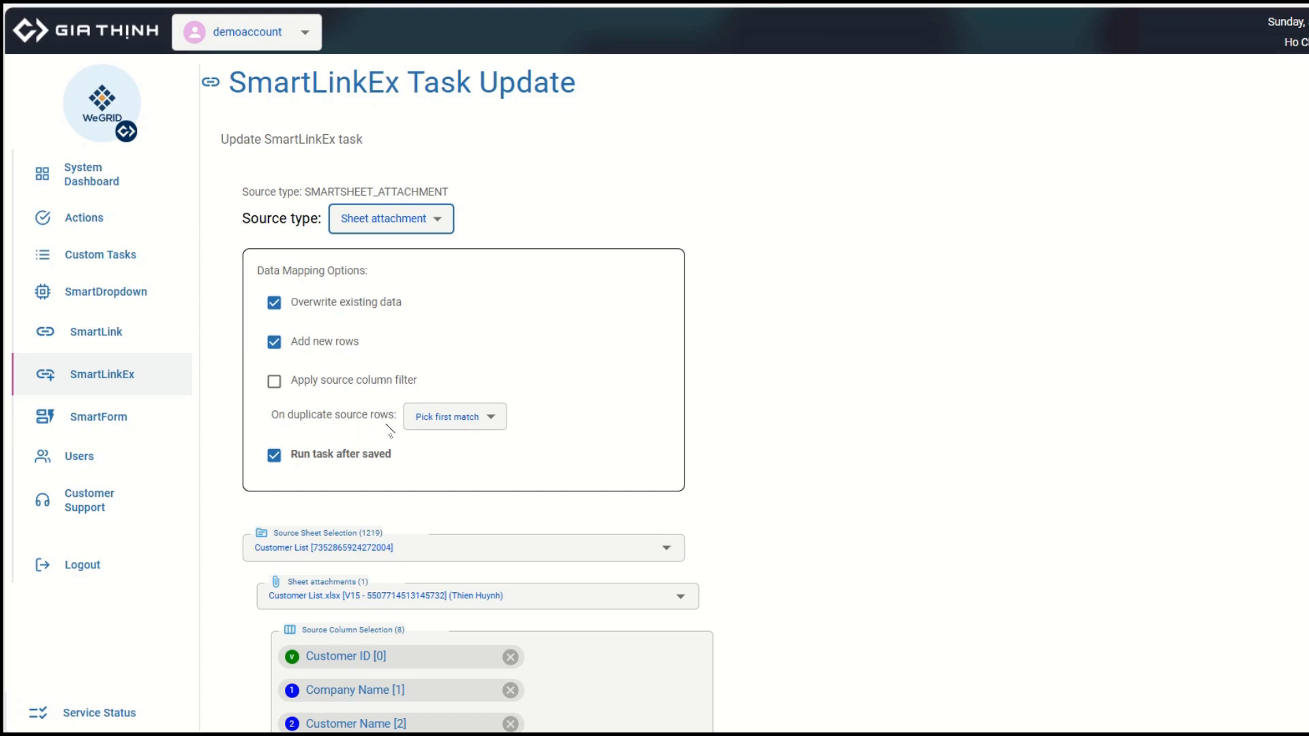
{"action": "left_click", "coordinate": [490, 425]}
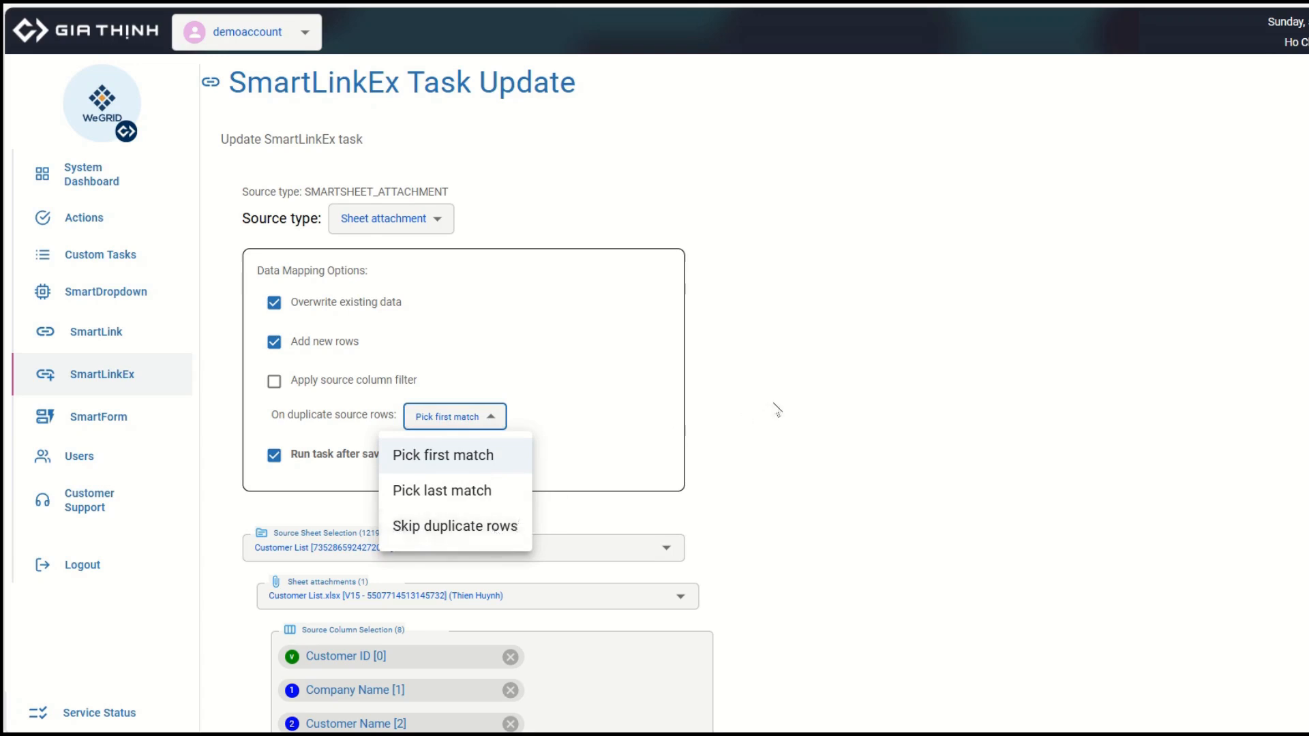
{"action": "left_click", "coordinate": [756, 417]}
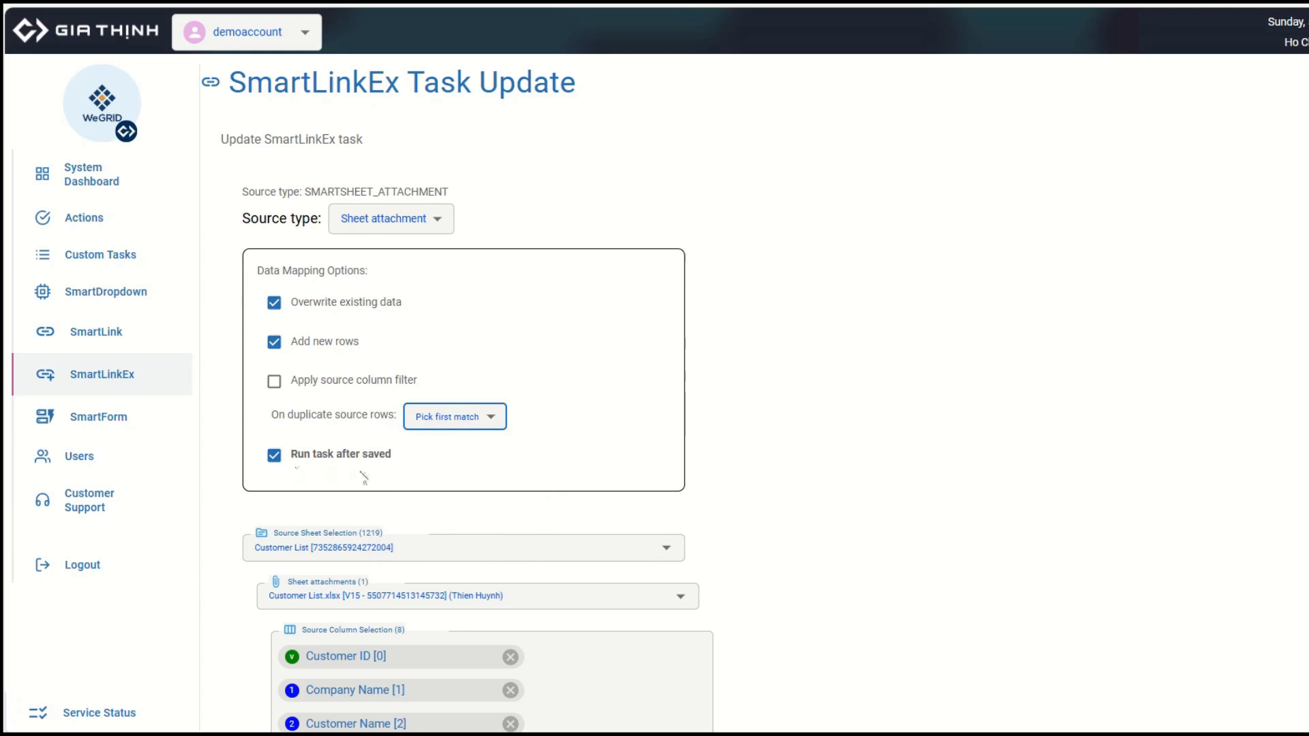